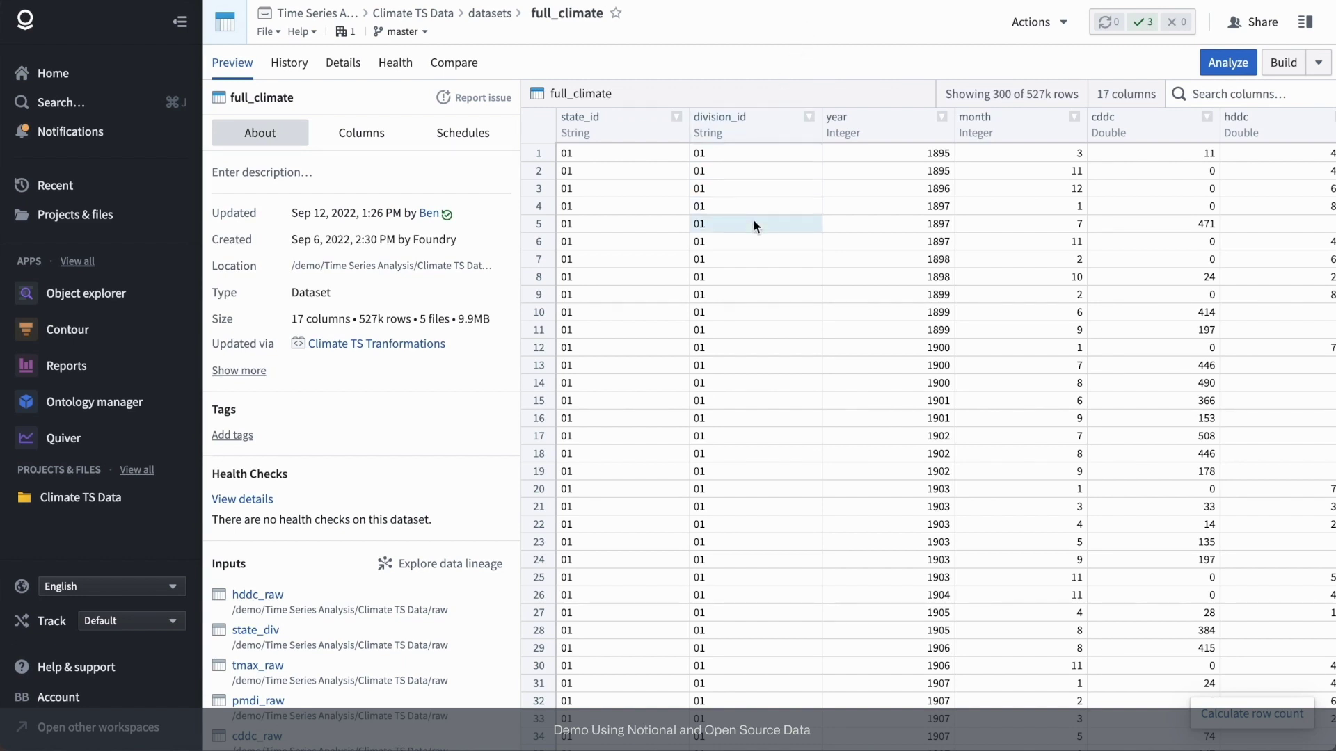
Step: Scroll right and down through the full_climate dataset preview to review its columns
scroll(753, 226, right, 1)
scroll(754, 226, right, 5)
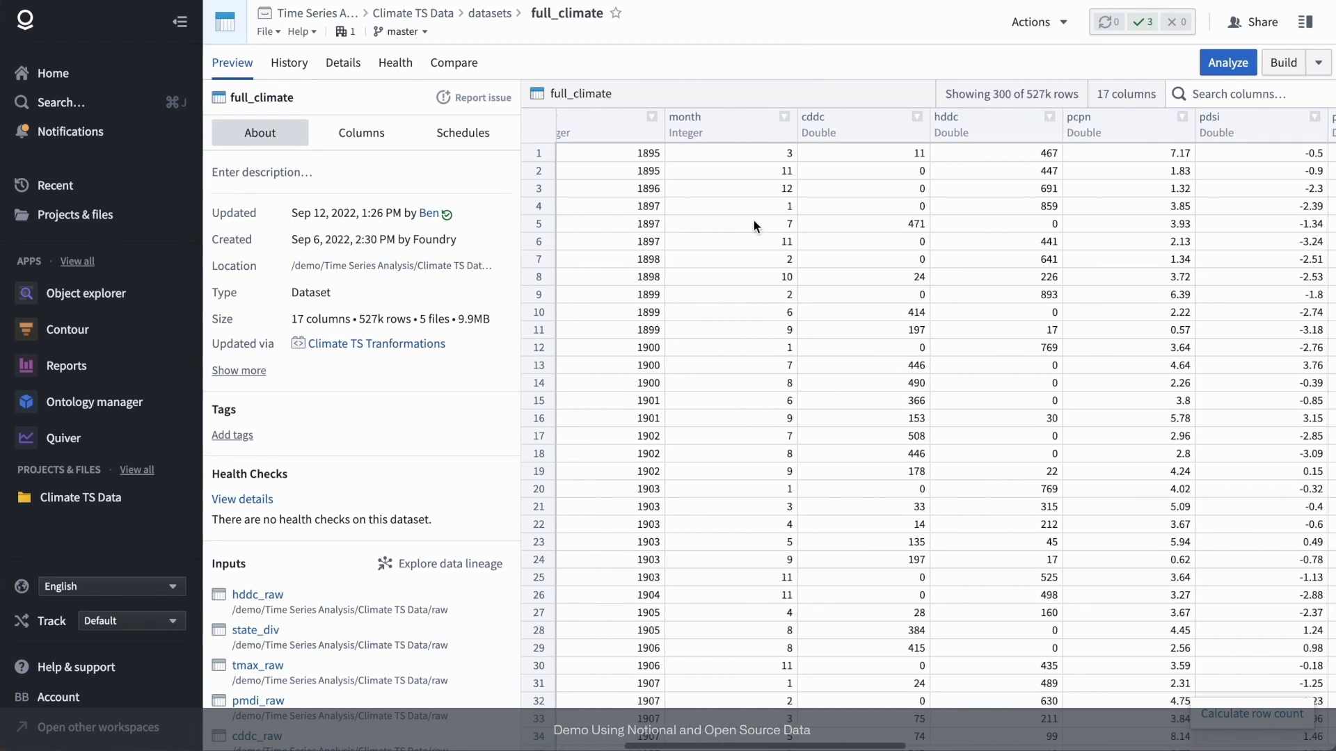
scroll(753, 224, right, 4)
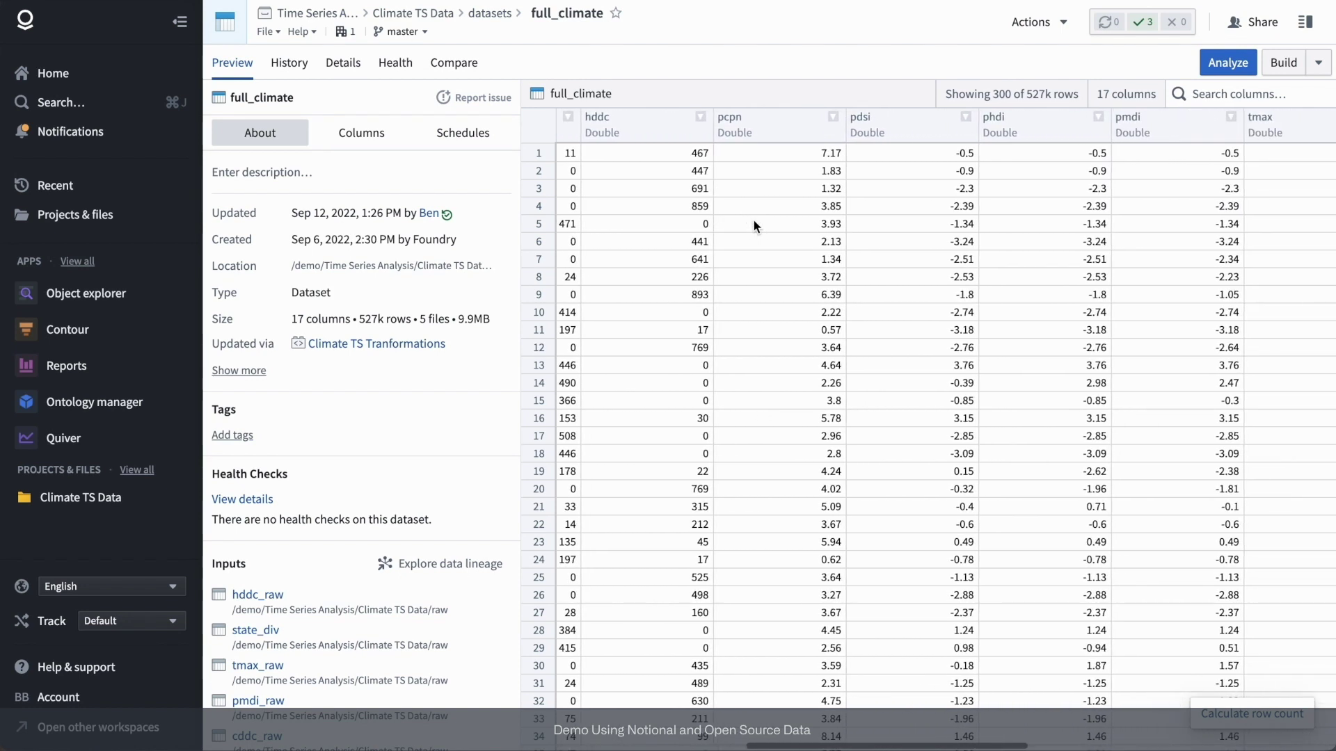
scroll(754, 224, right, 5)
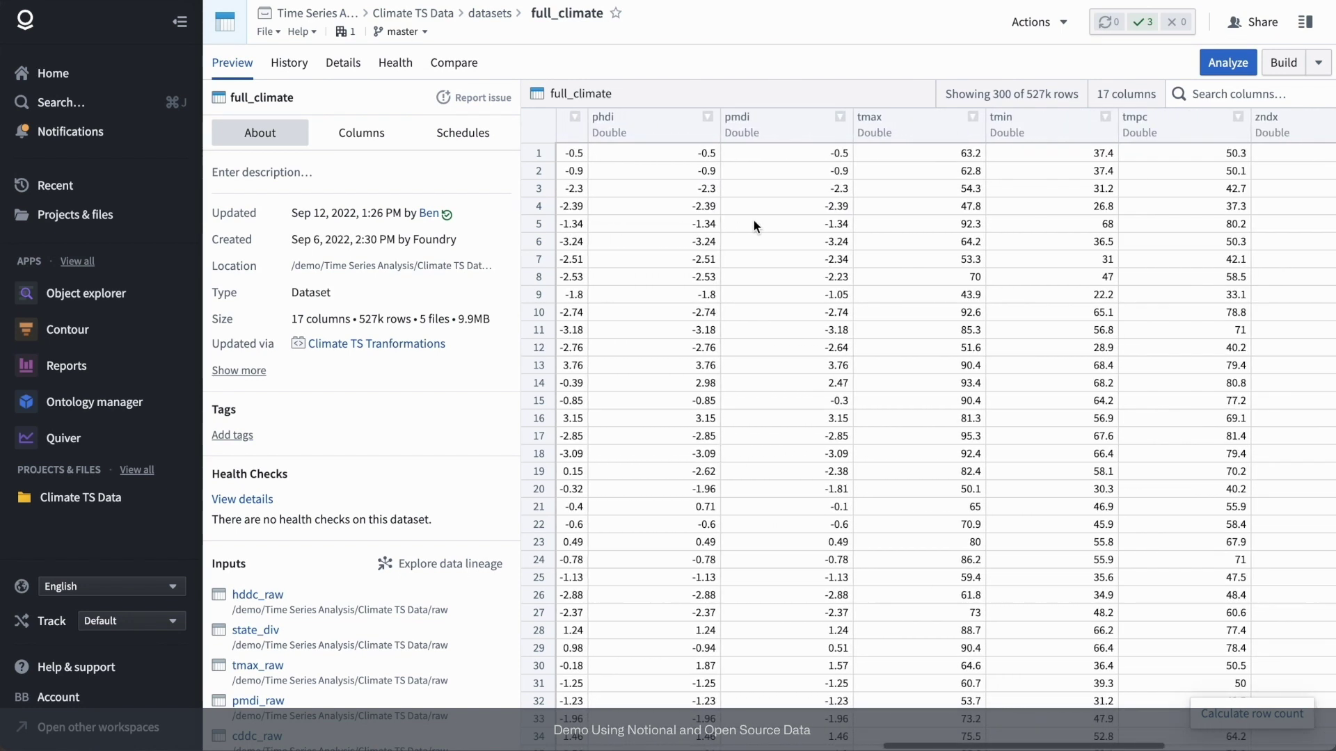
scroll(755, 224, right, 5)
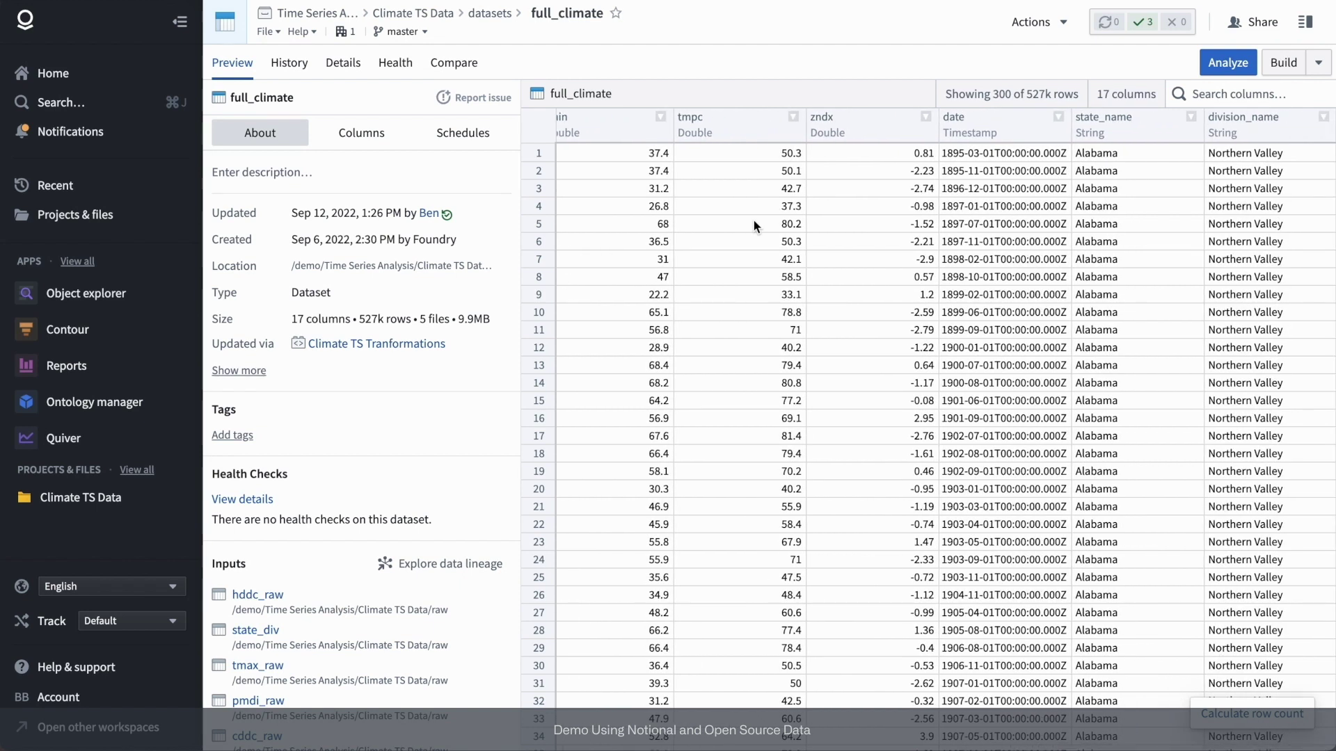
scroll(755, 224, down, 5)
scroll(754, 220, down, 5)
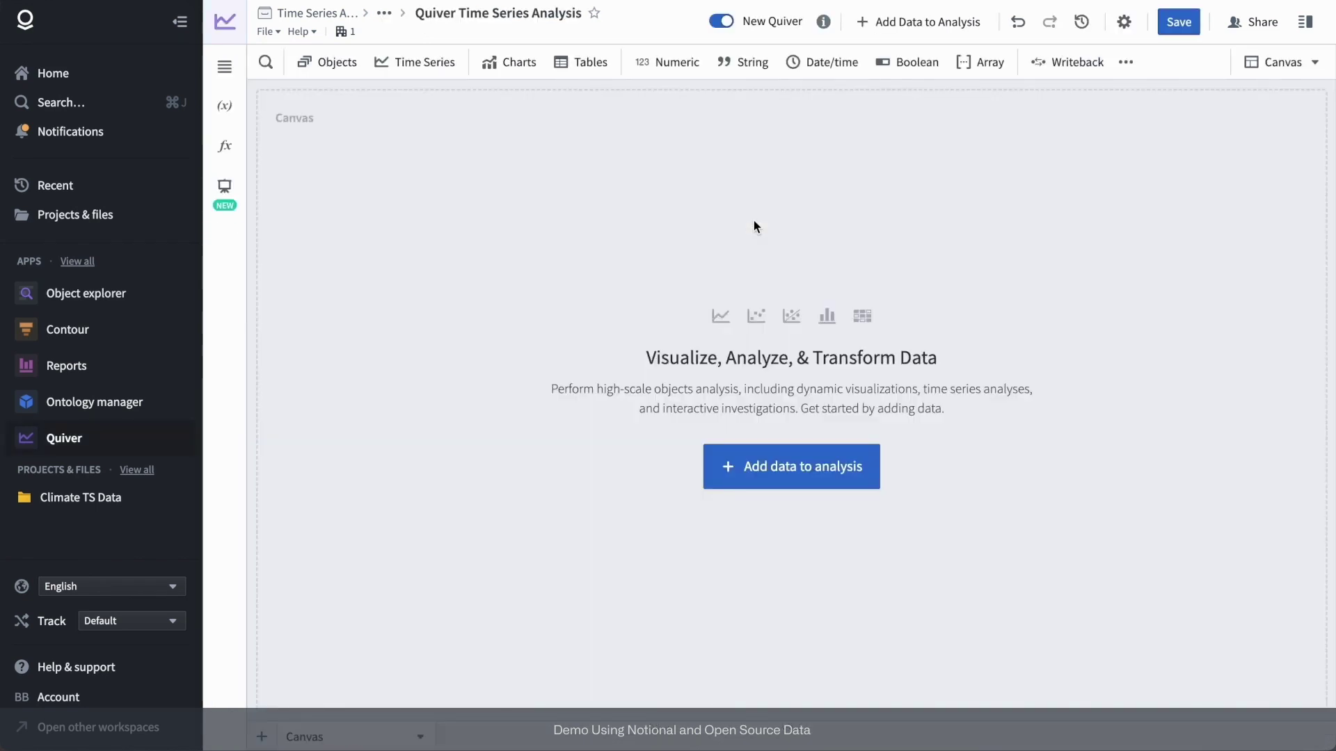
Step: Search 'climate', add the Climate Time Series object set (3,440 series), and browse its table
click(766, 473)
text(climate)
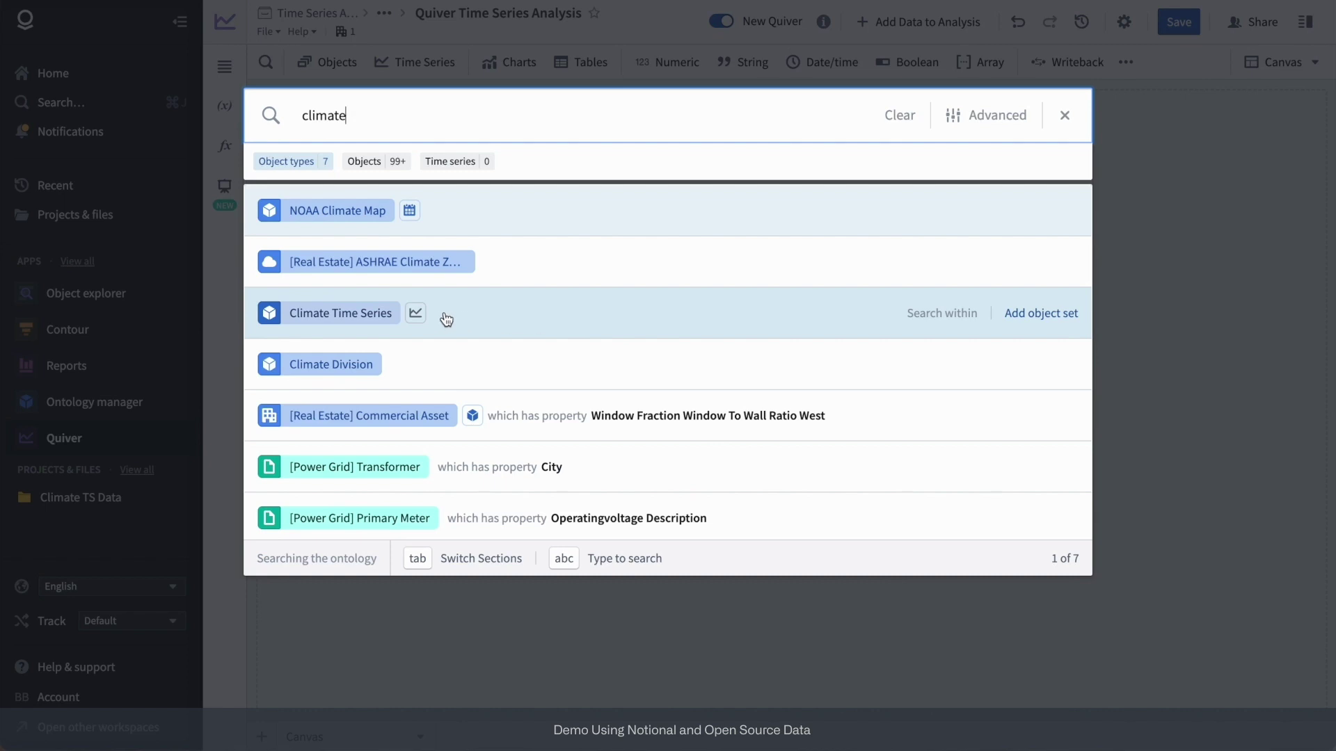
mouse_move(418, 317)
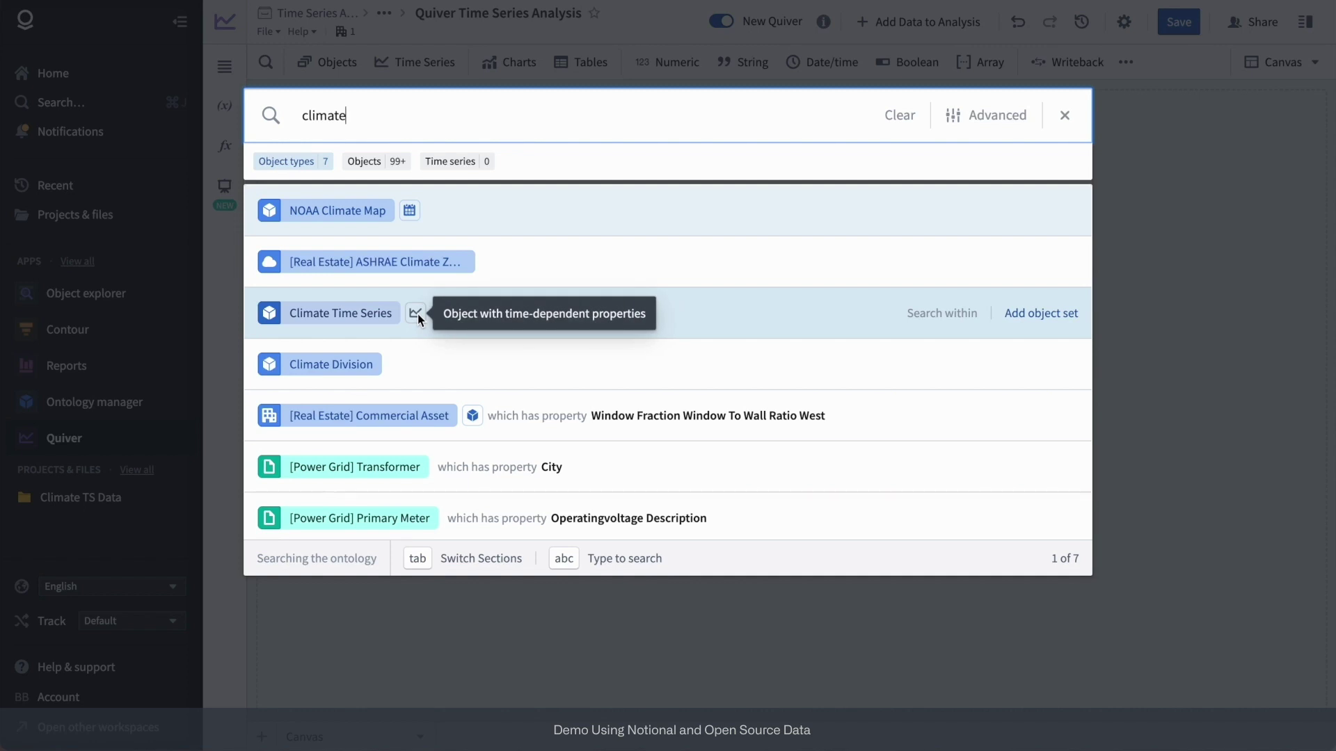
click(417, 314)
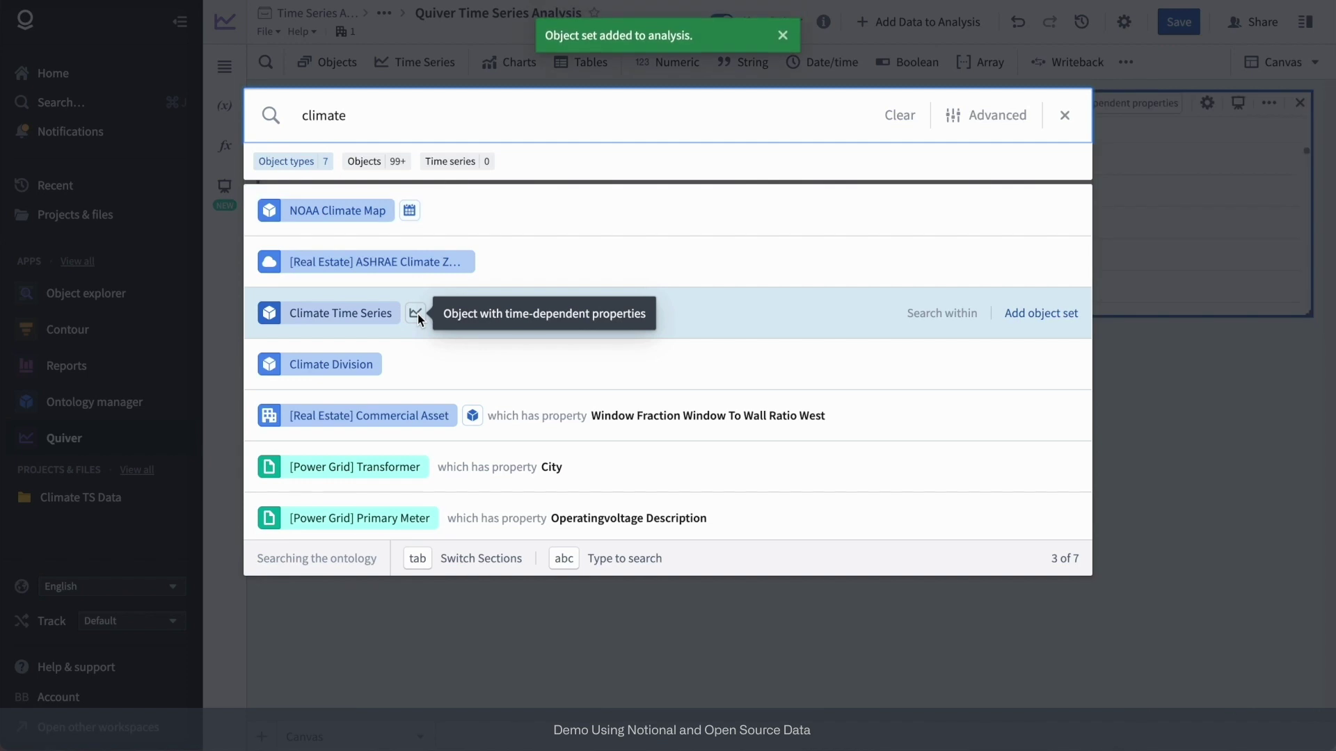
click(1062, 116)
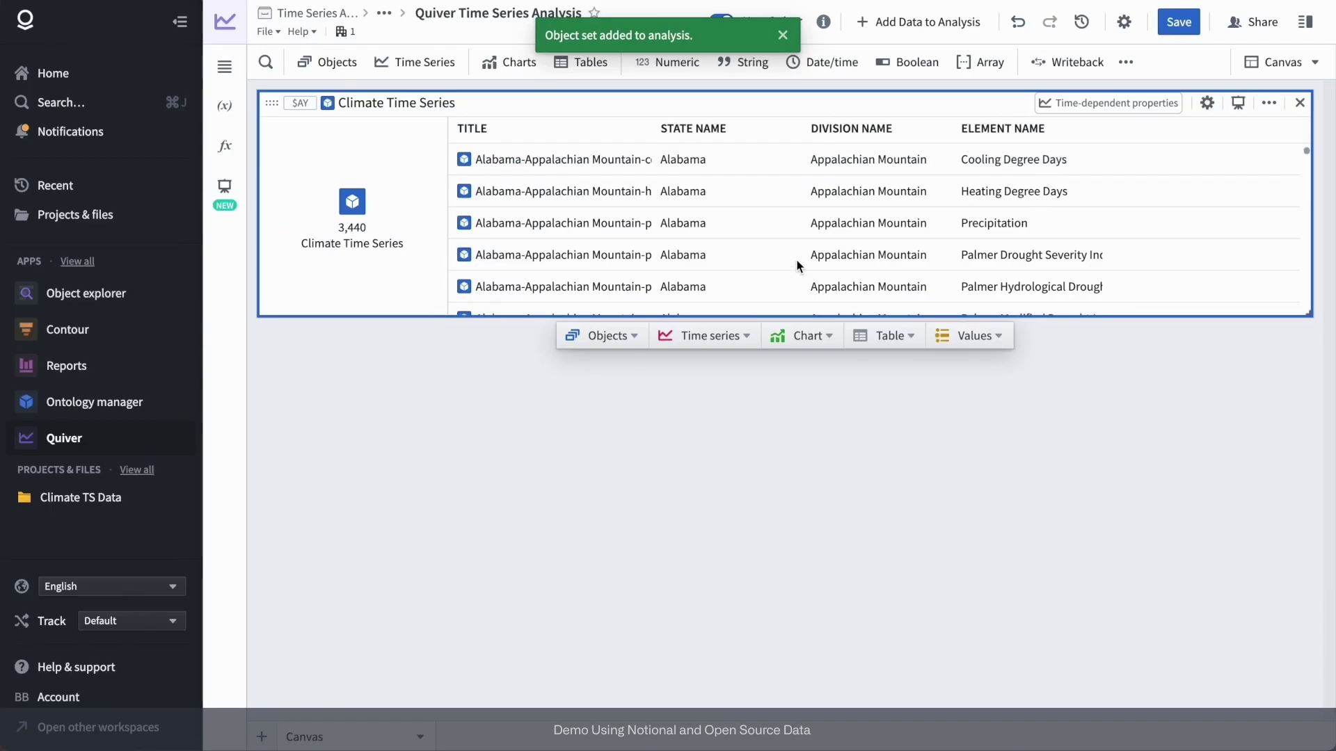
scroll(772, 214, down, 4)
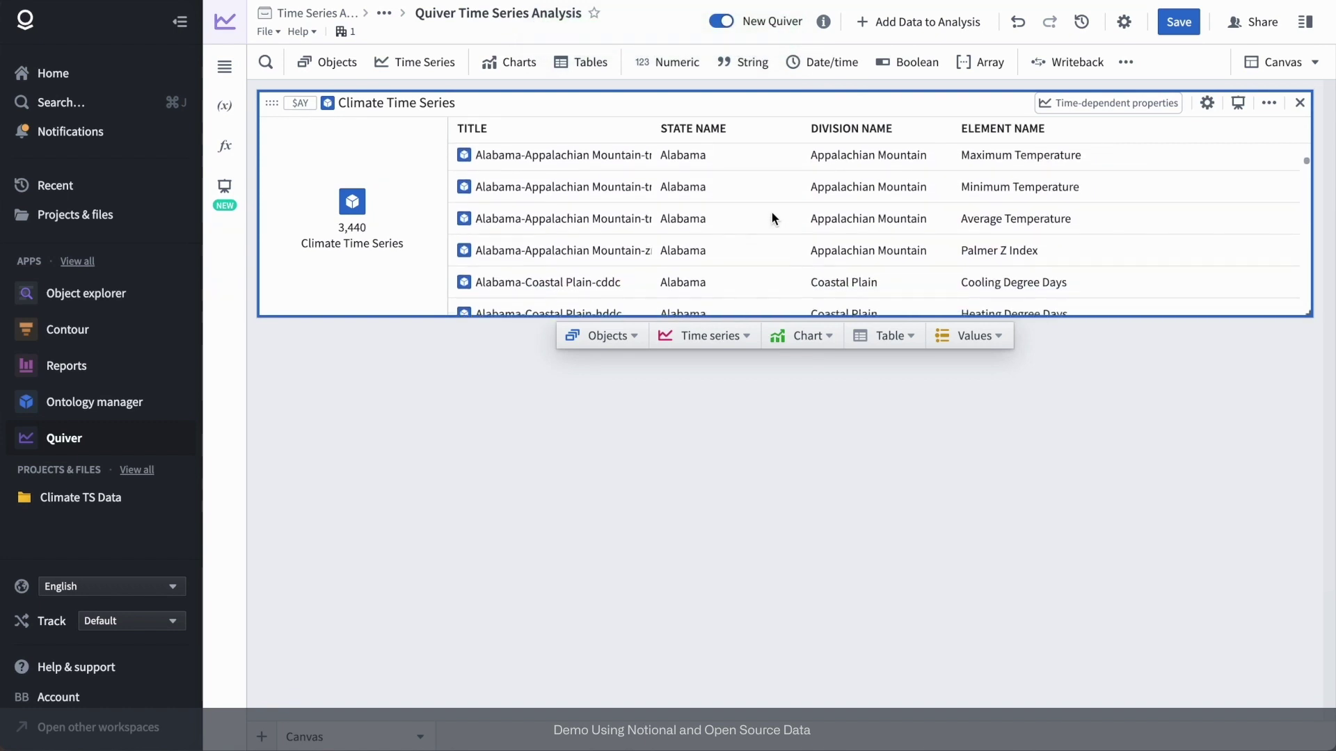
scroll(771, 211, down, 6)
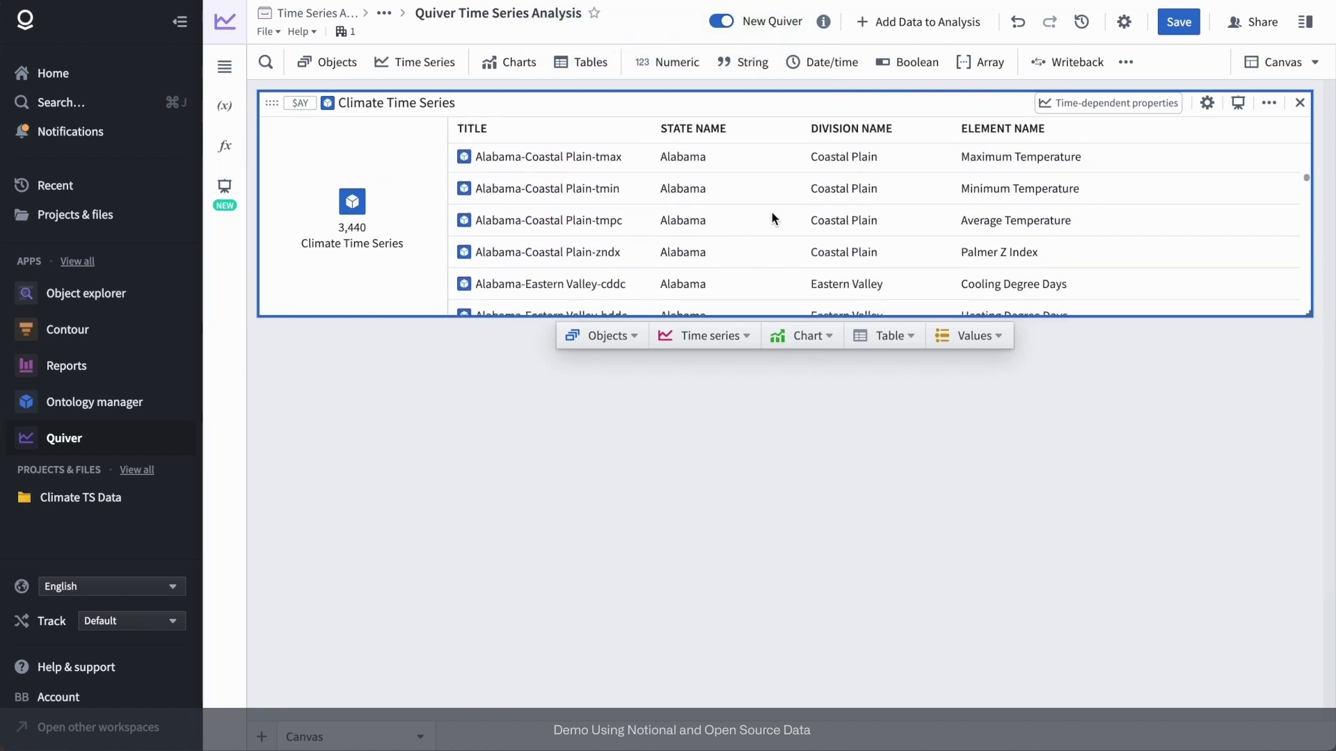
scroll(771, 217, down, 5)
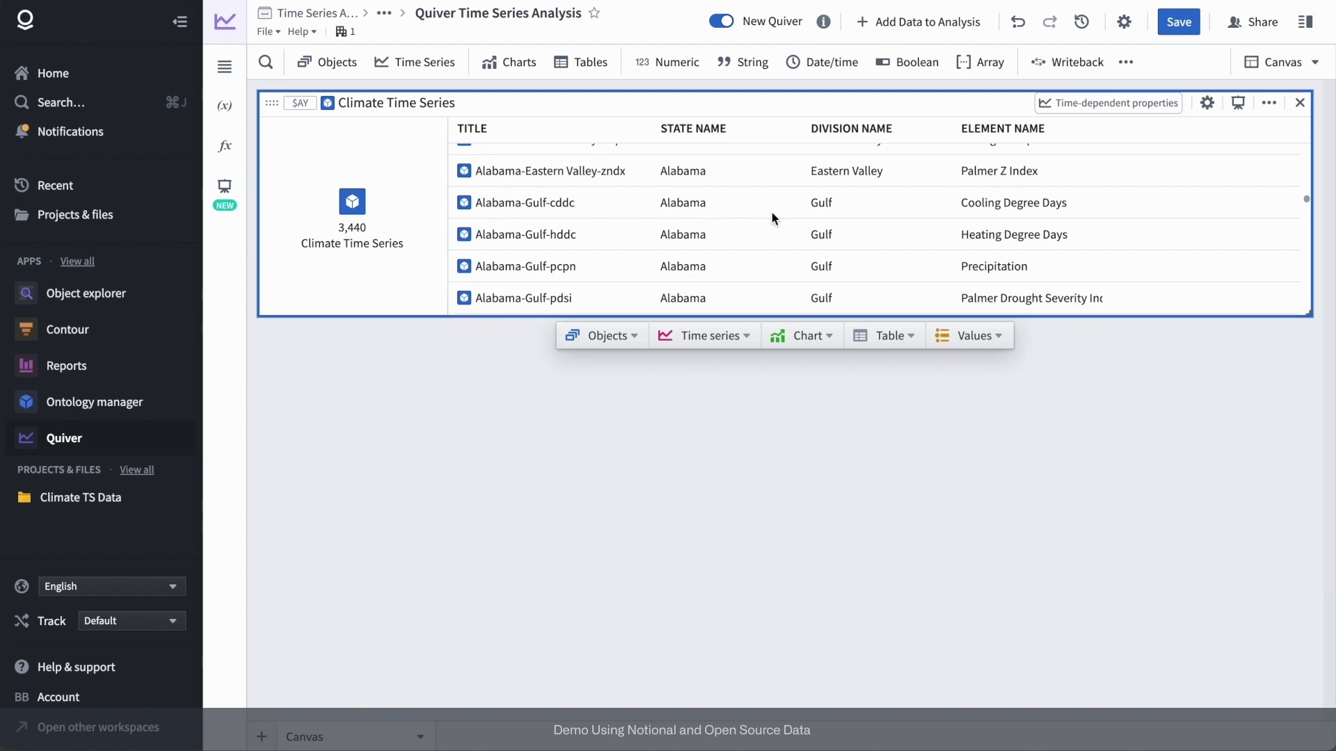
scroll(772, 213, down, 3)
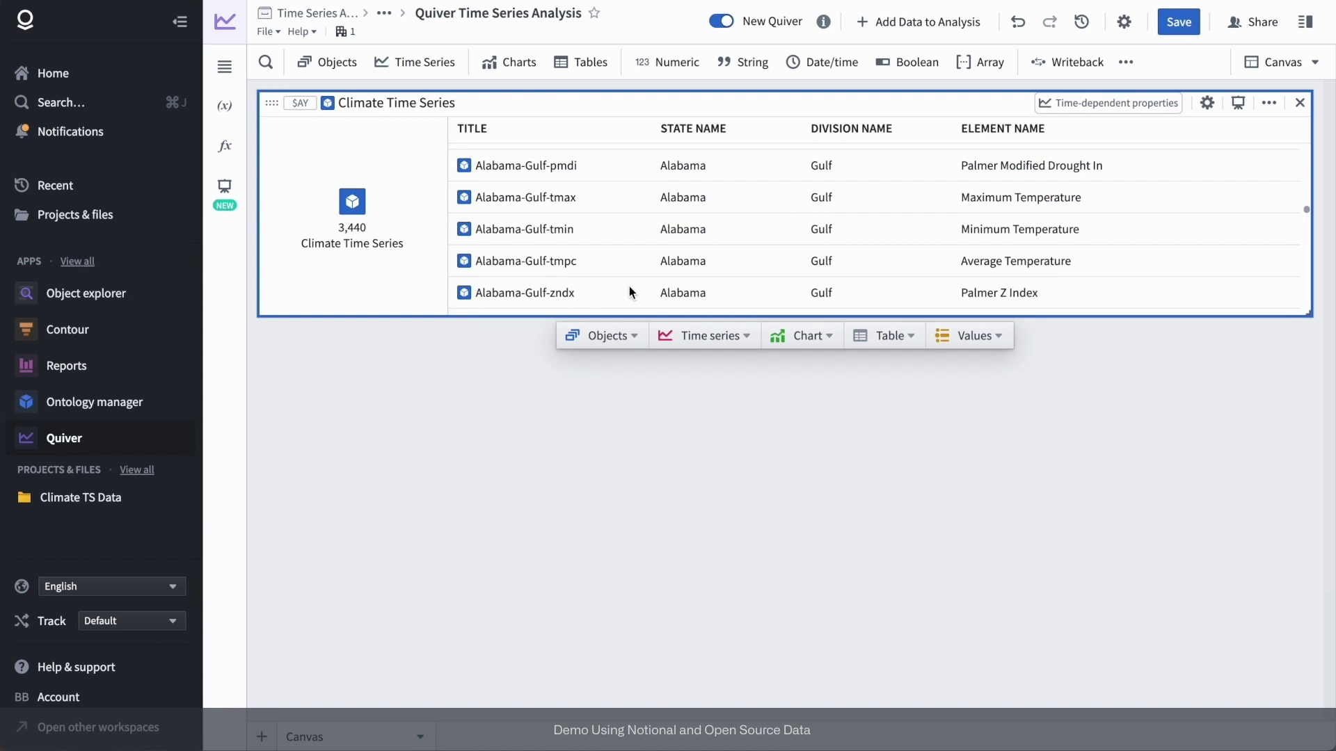
Step: Filter a copy of Climate Time Series to Element Name = Average Temperature, leaving 344 series
click(613, 342)
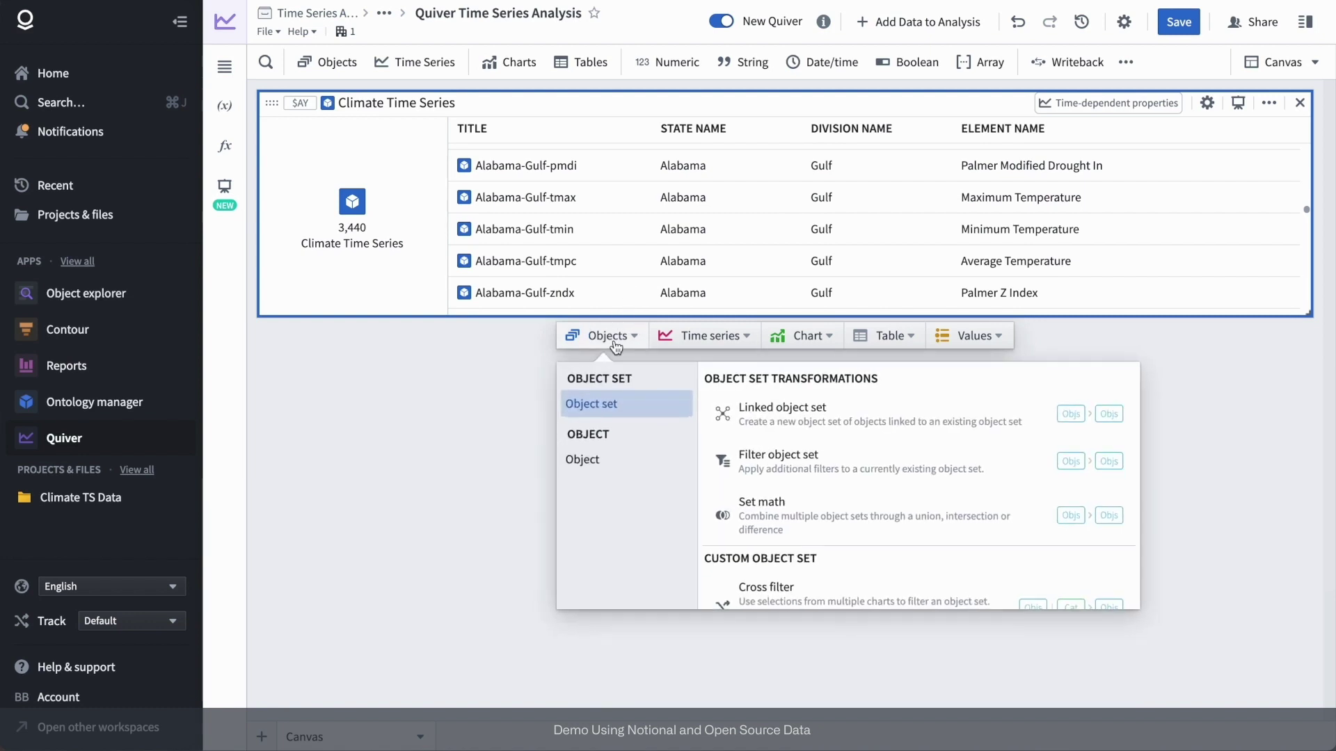
click(749, 455)
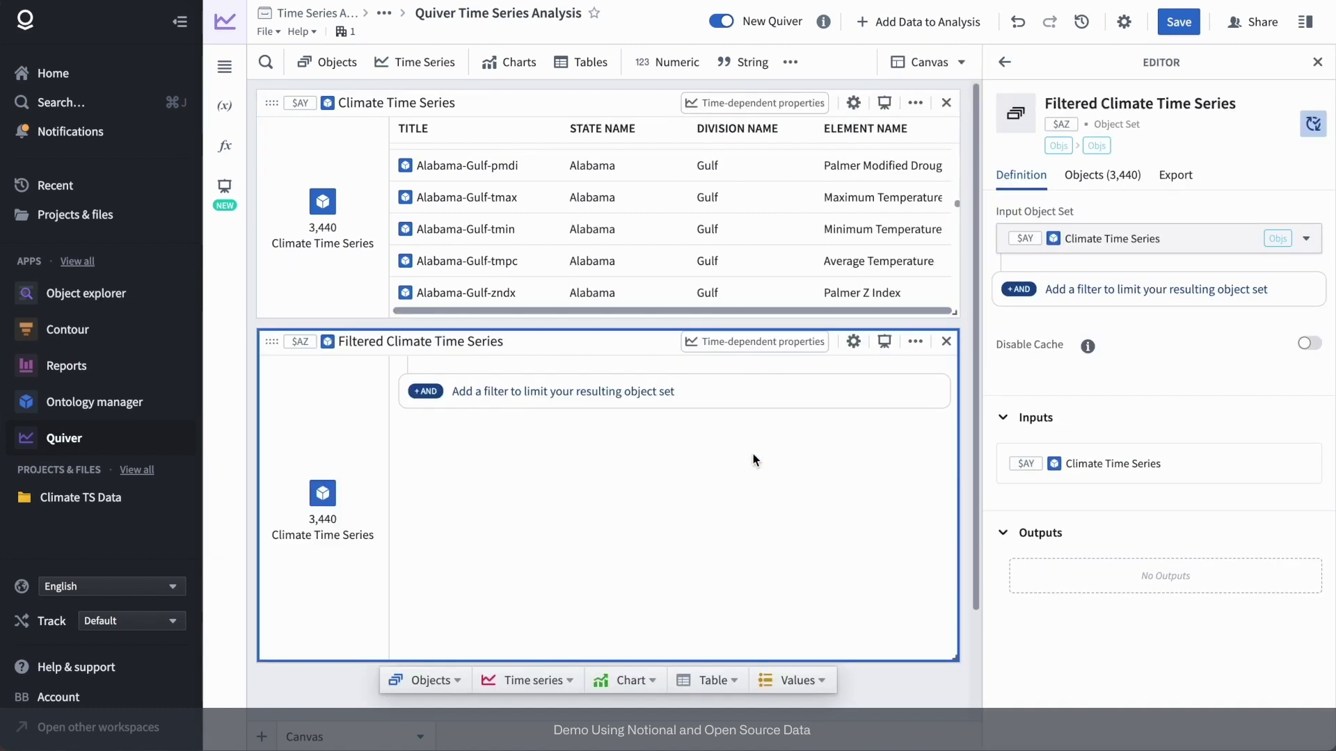
click(549, 392)
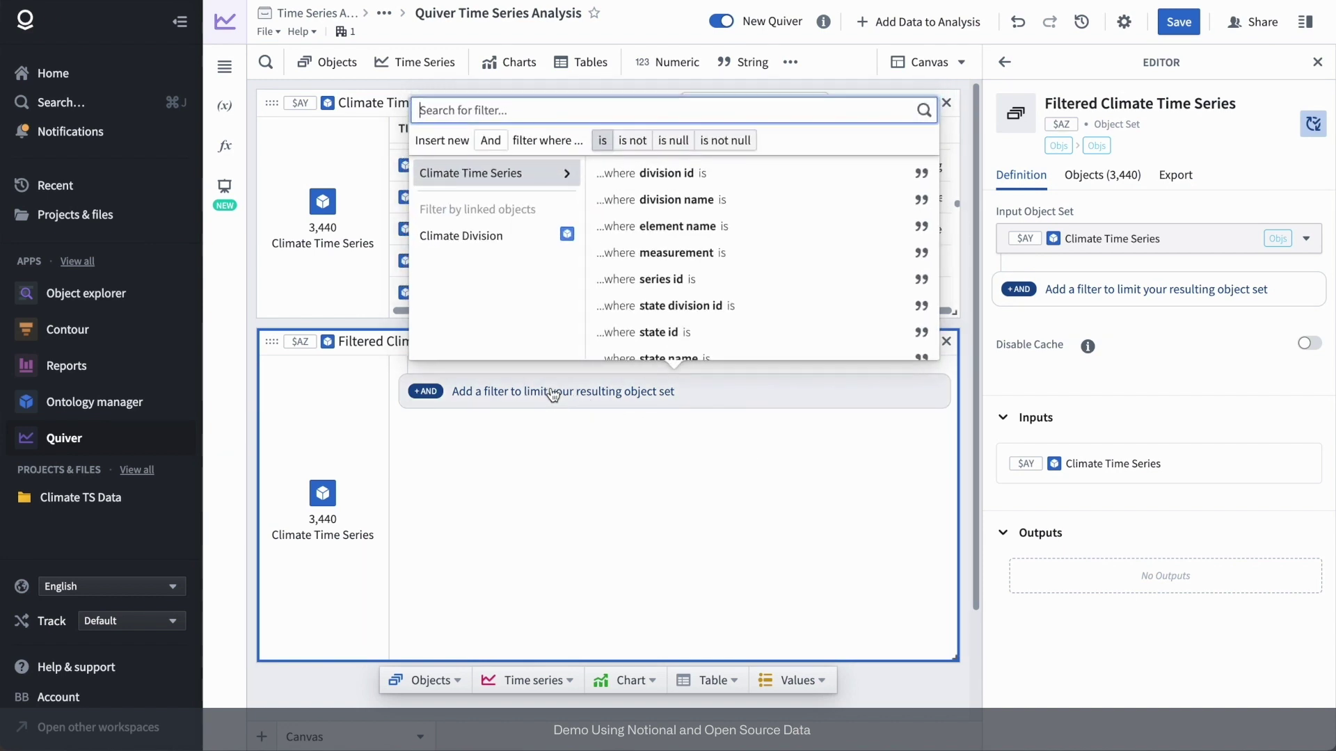
click(661, 228)
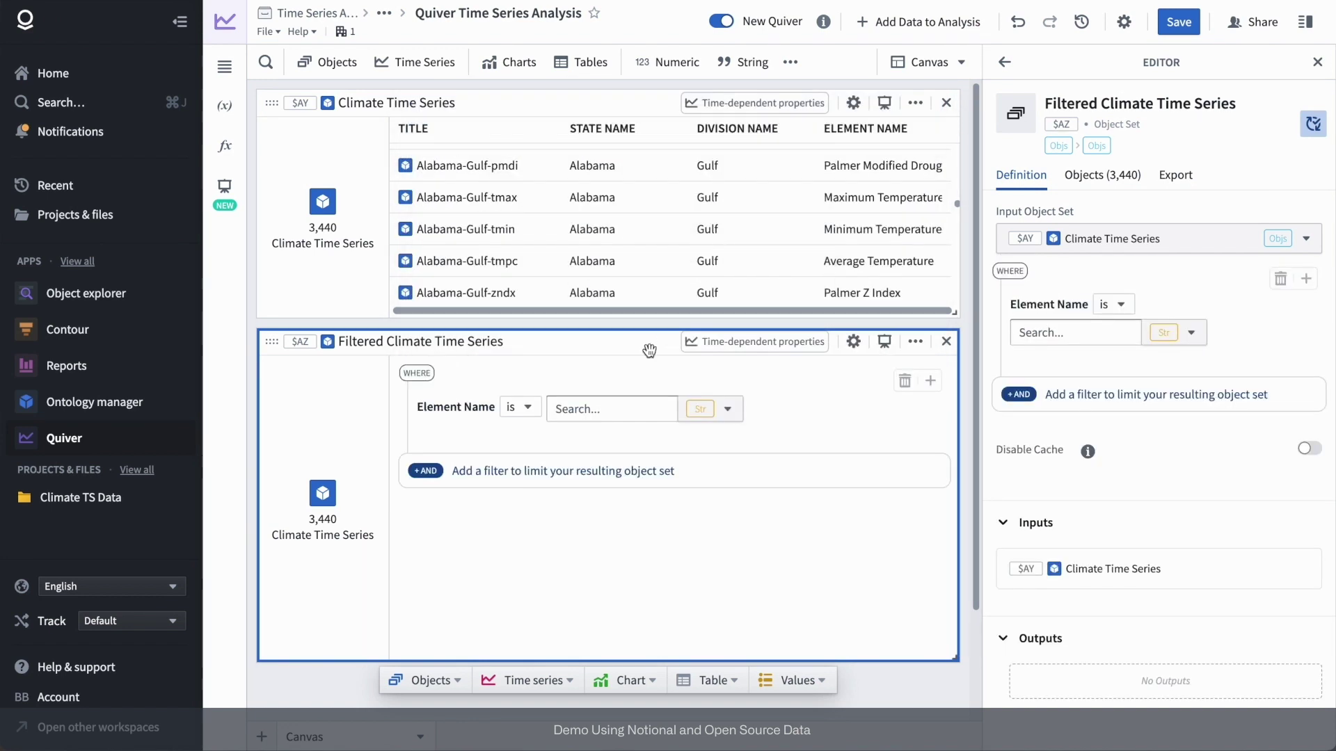
click(616, 412)
click(588, 454)
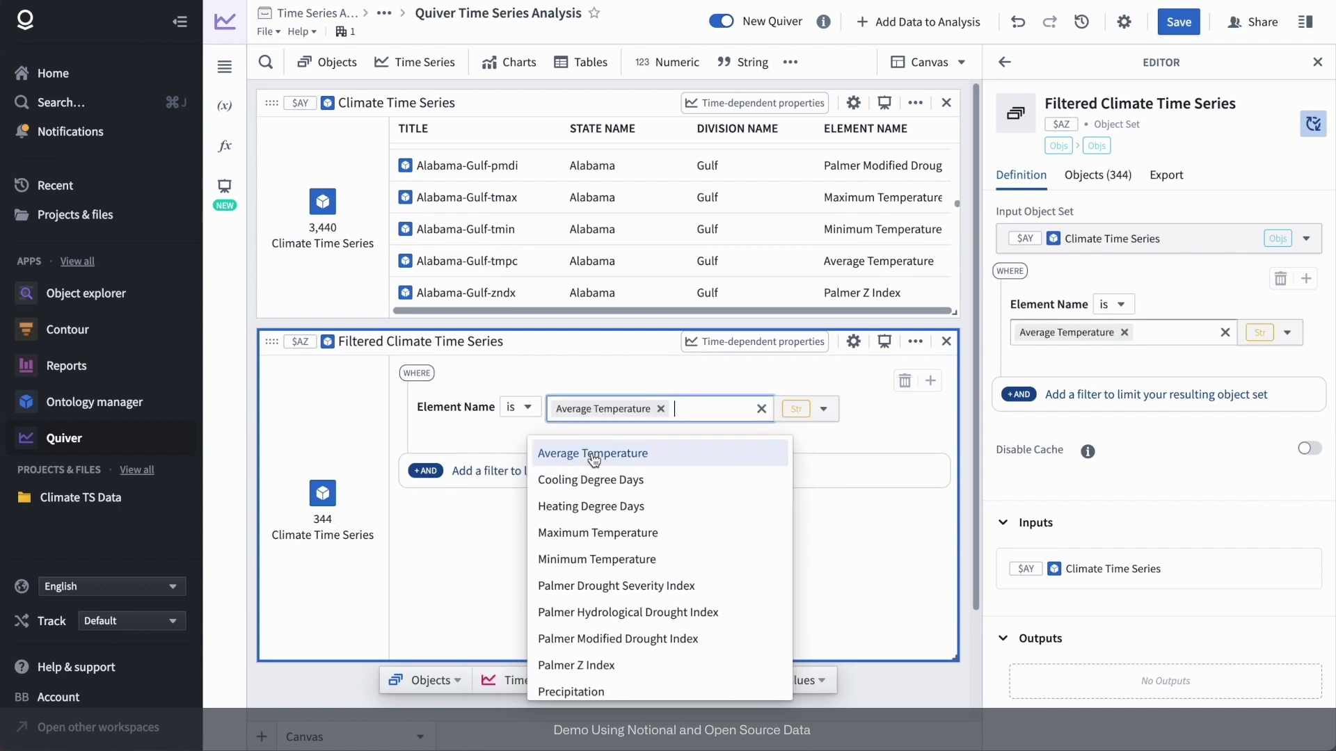
click(841, 520)
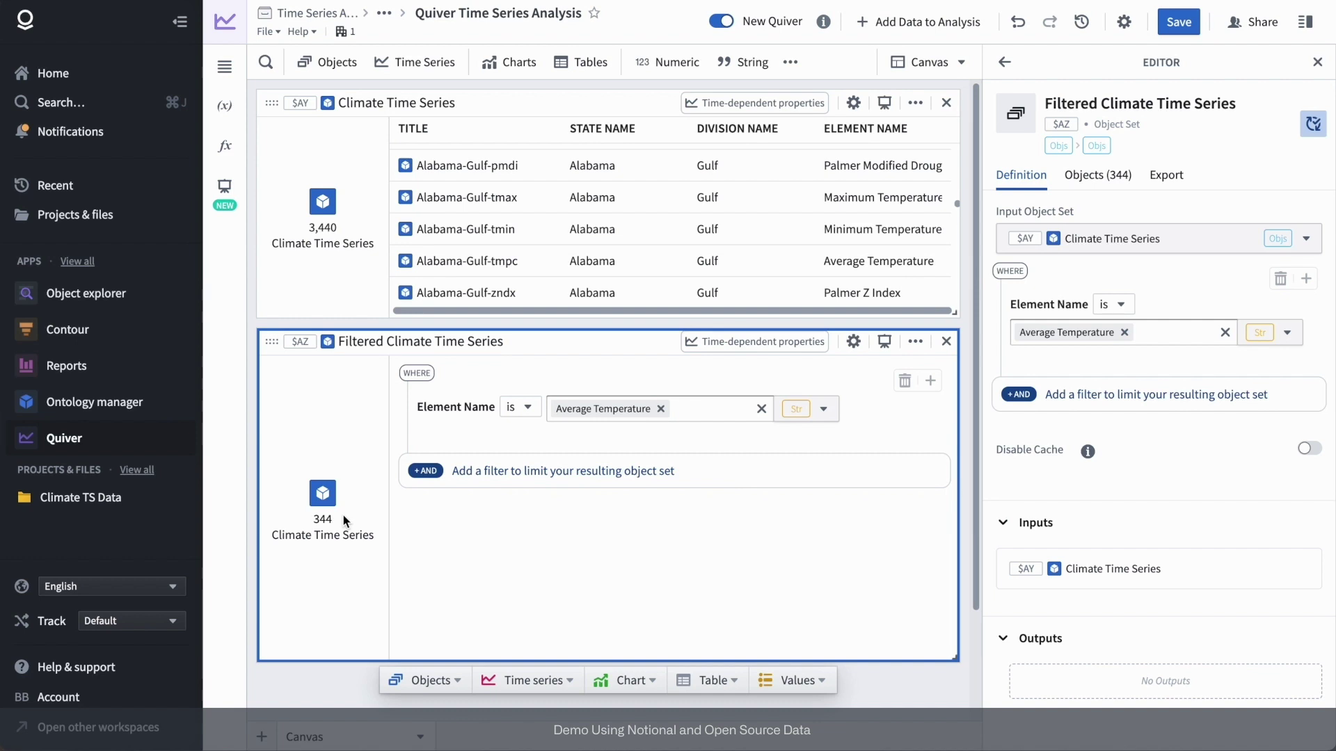
Step: Add a grouped time series plot of climate_time_series with page size 10
click(529, 681)
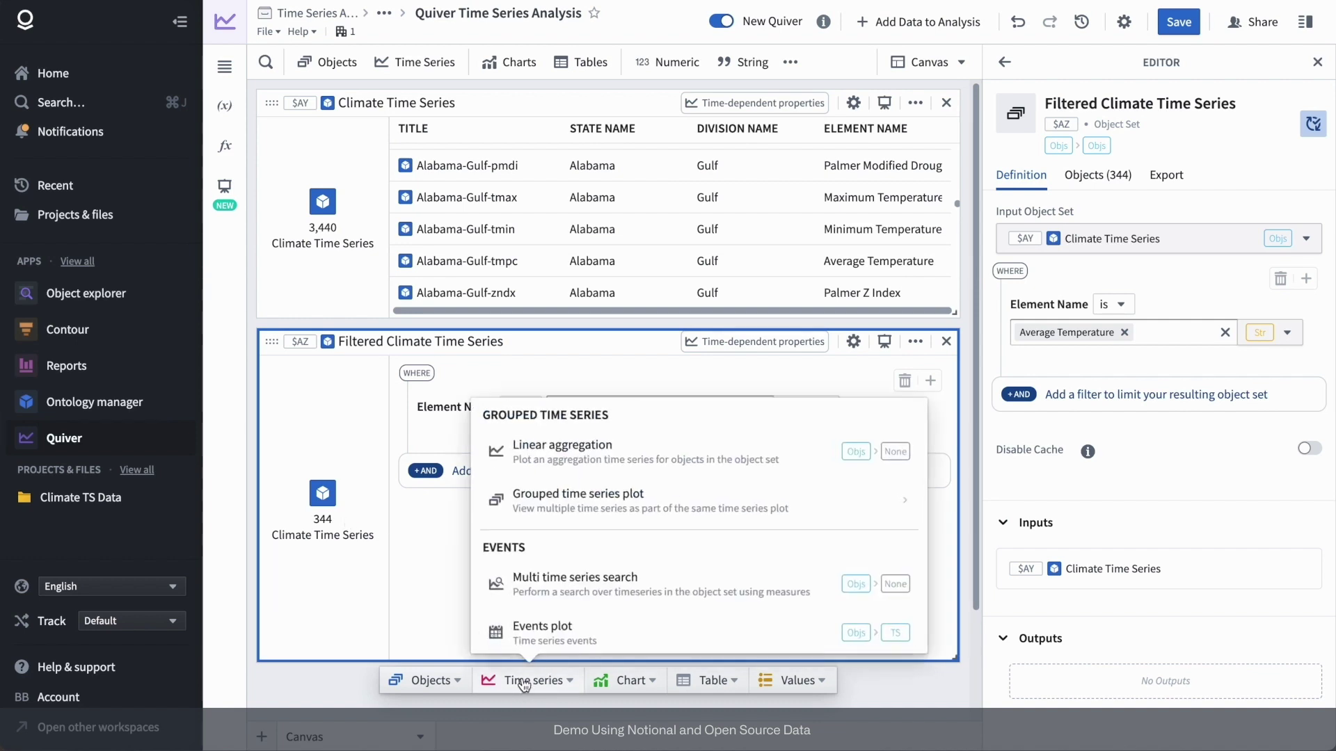
click(607, 519)
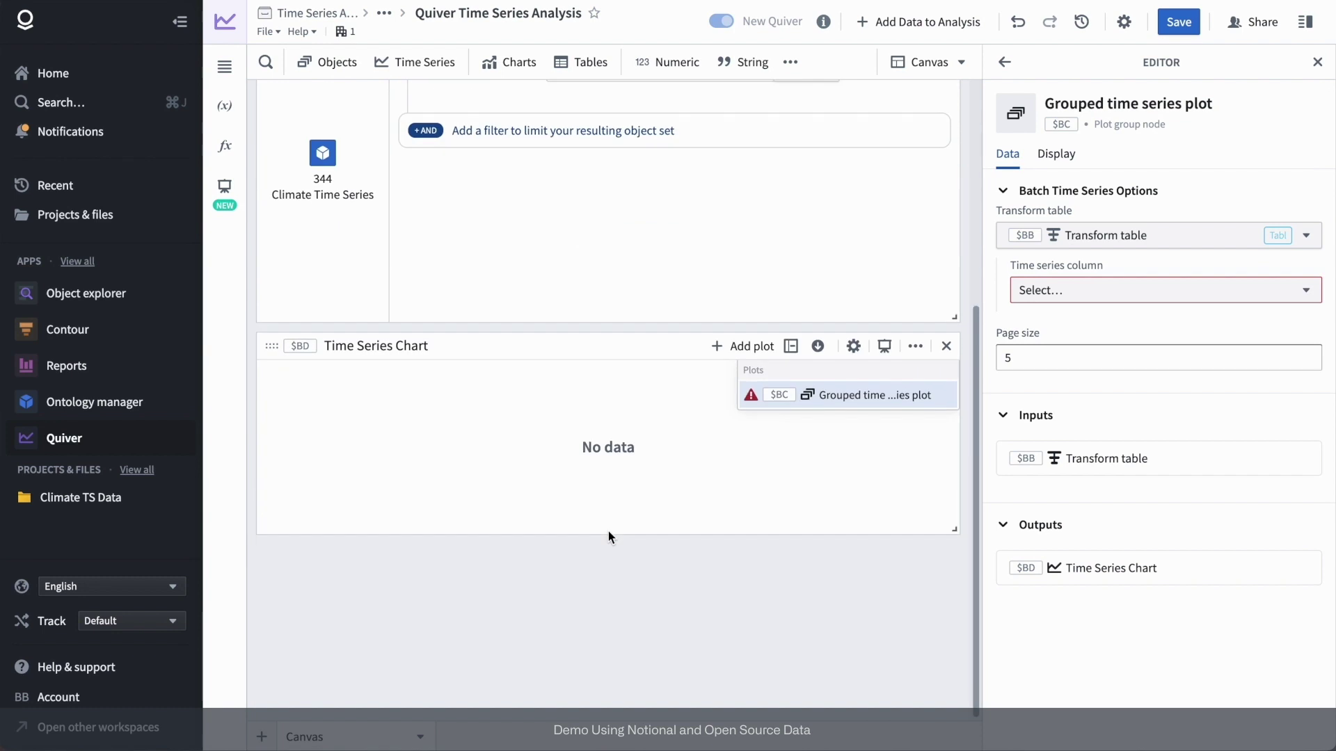
click(1090, 288)
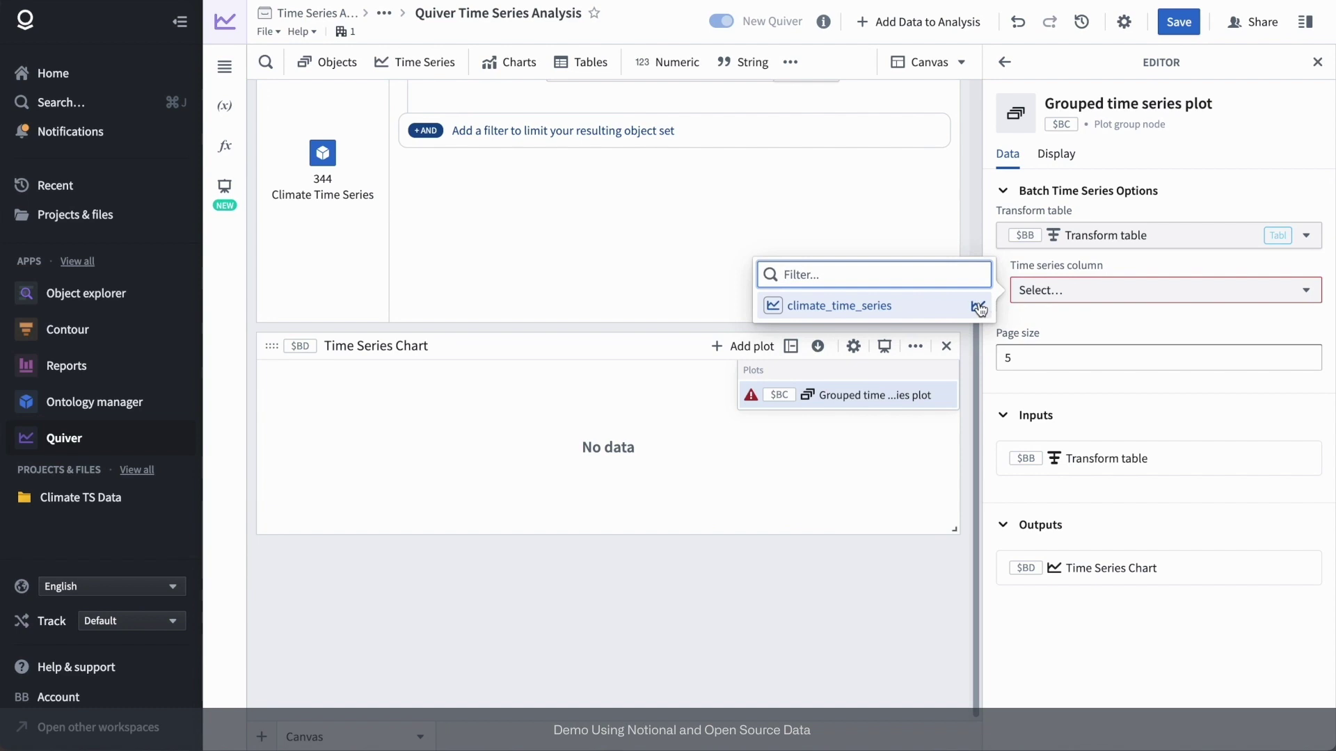
click(976, 305)
double_click(1046, 358)
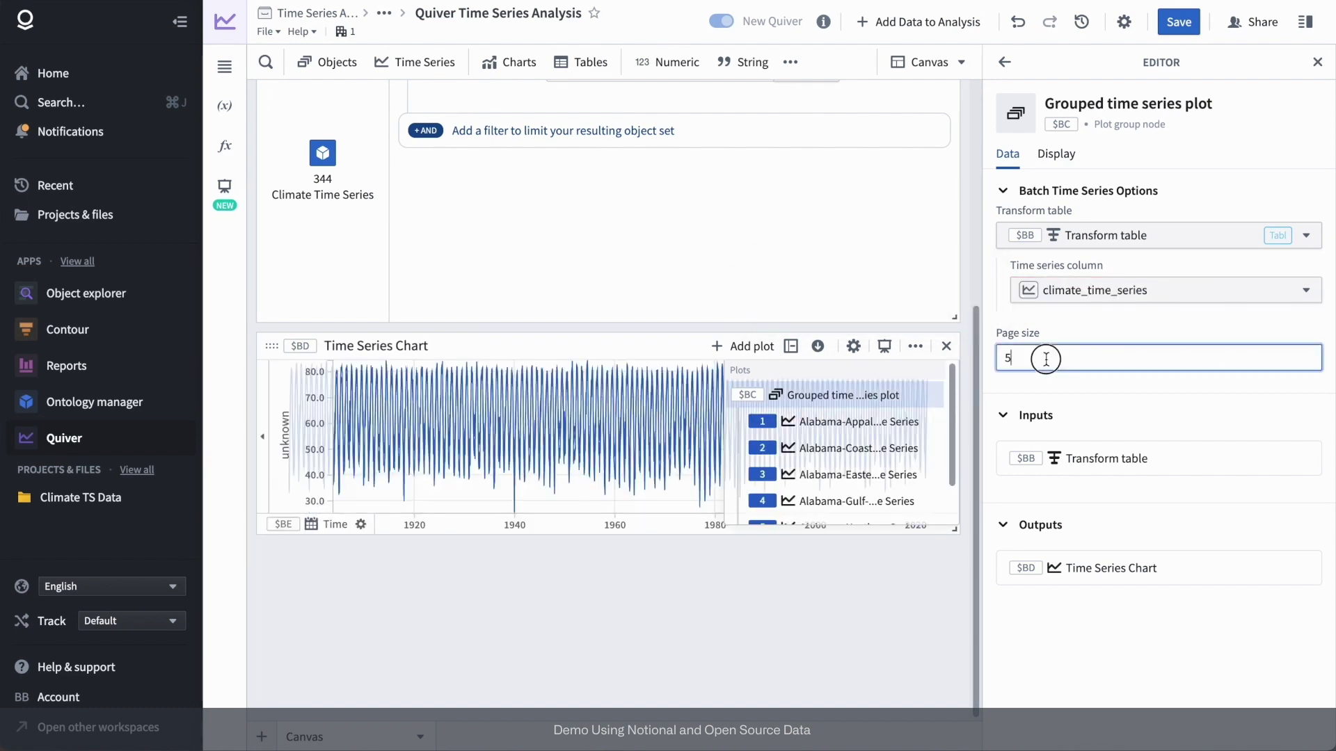
text(10)
Step: Colour and label the lines by Division Name, make the chart taller, and hide the legend
click(1056, 154)
click(1057, 207)
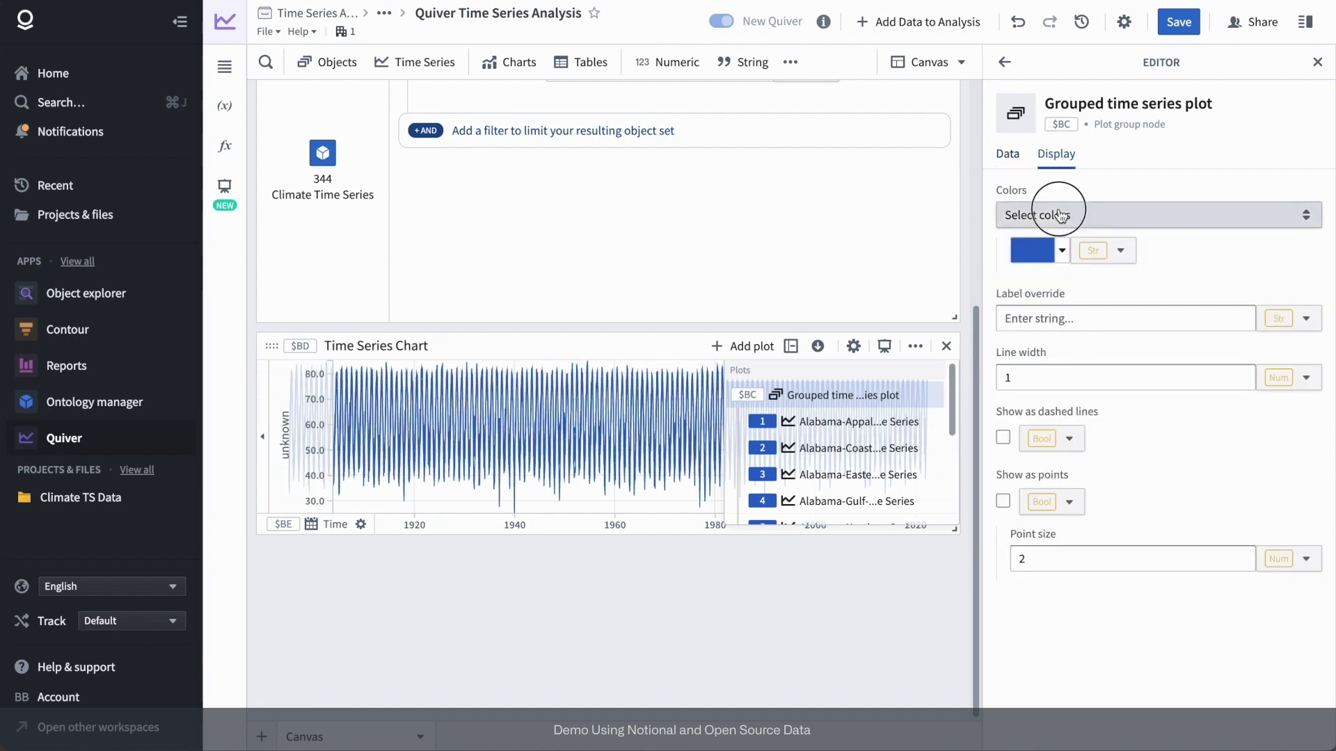
click(1057, 246)
click(1287, 318)
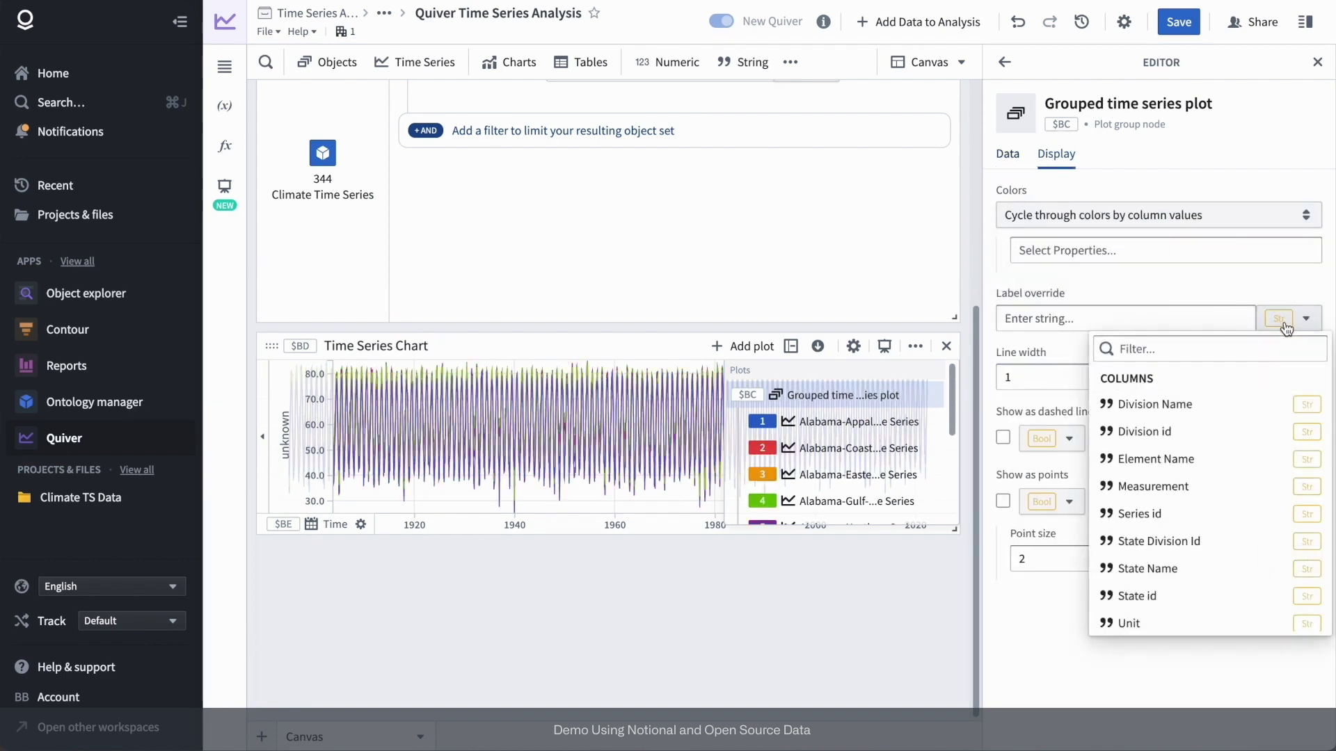
click(1217, 404)
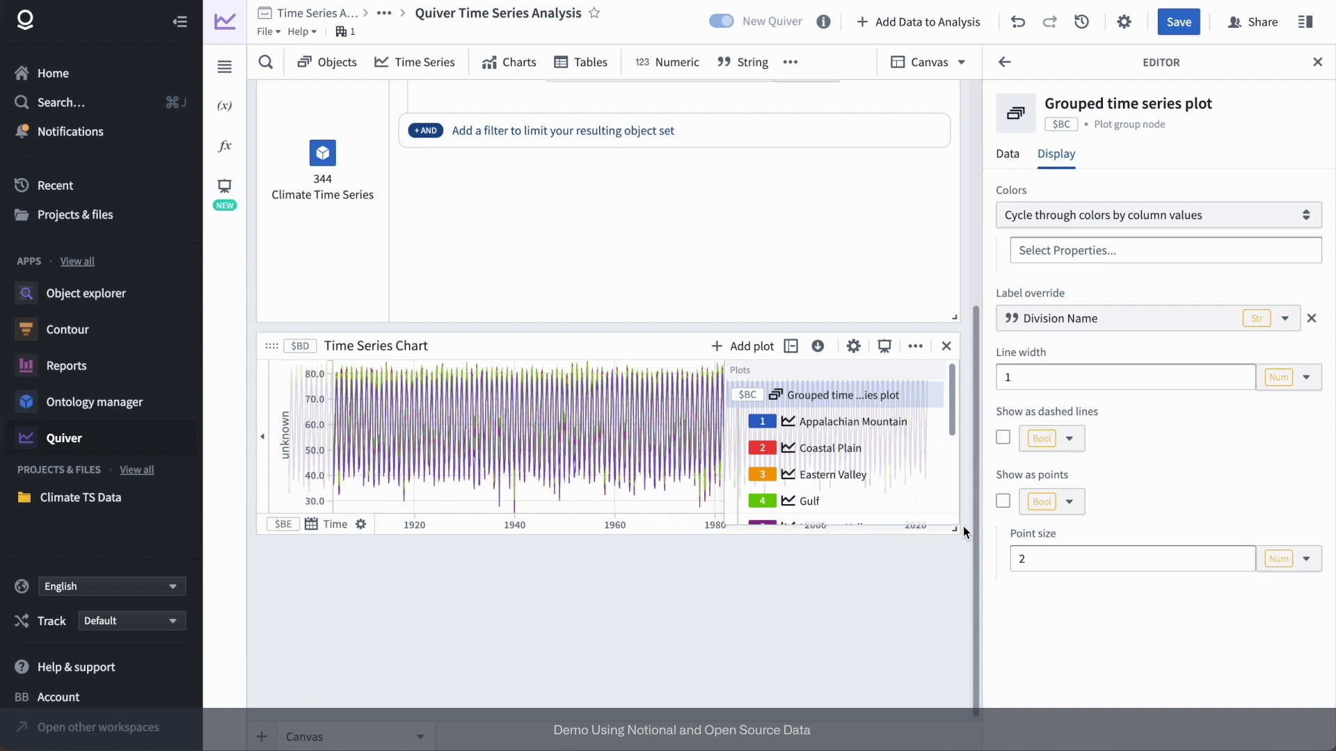
drag(956, 534, 956, 689)
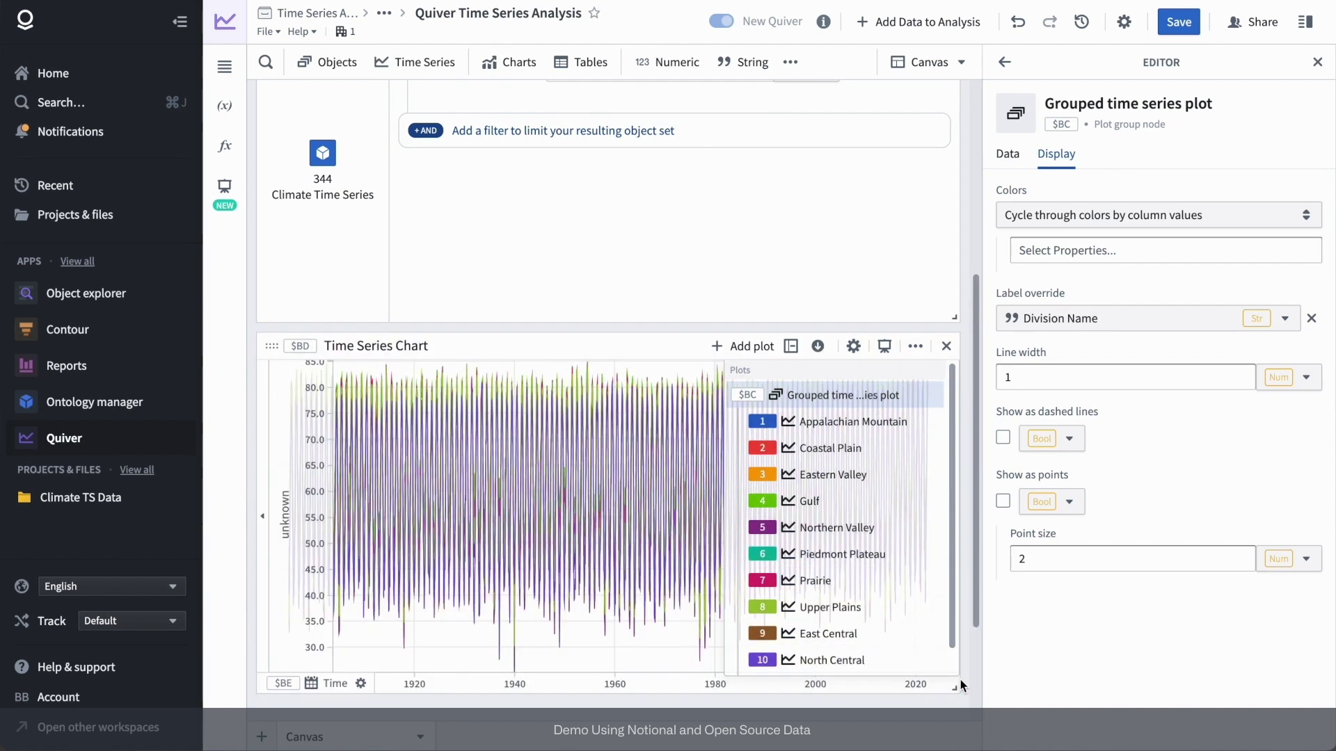
click(791, 346)
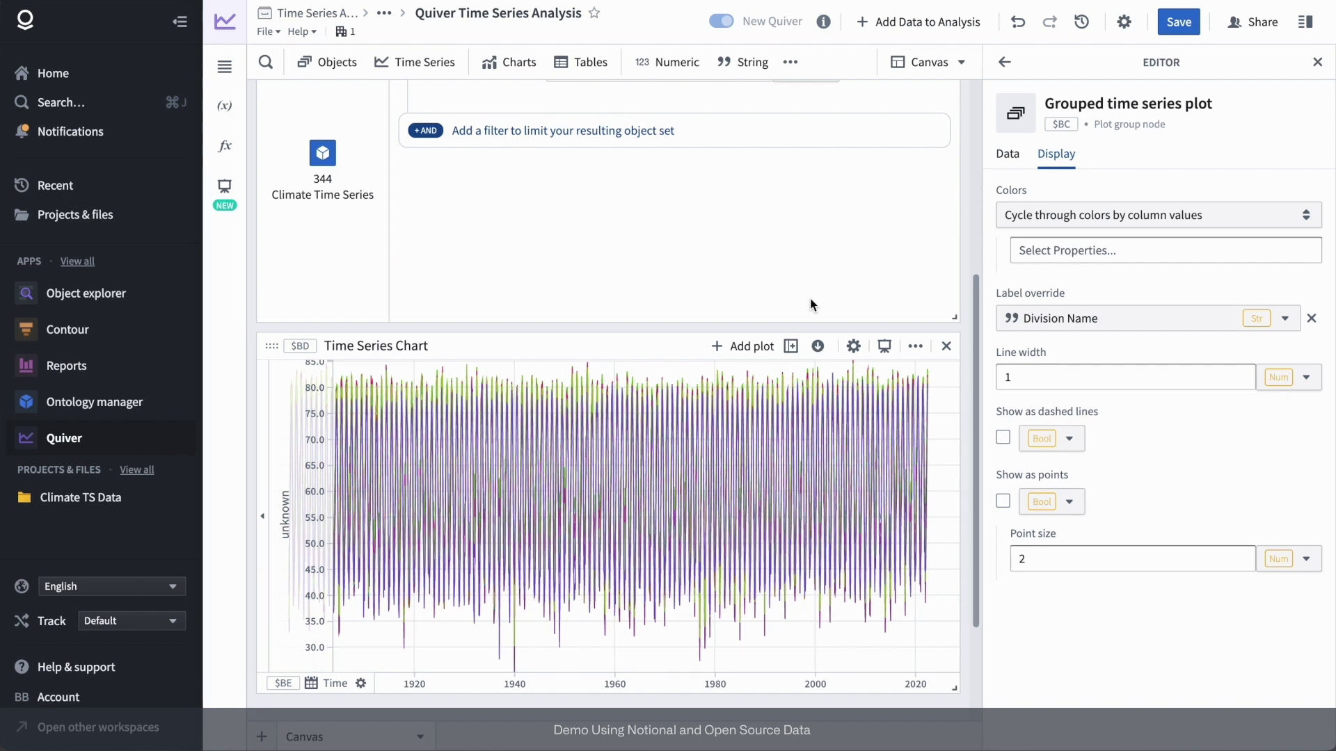
Step: Add the chart's Default Shared Time Axis to the canvas
click(853, 347)
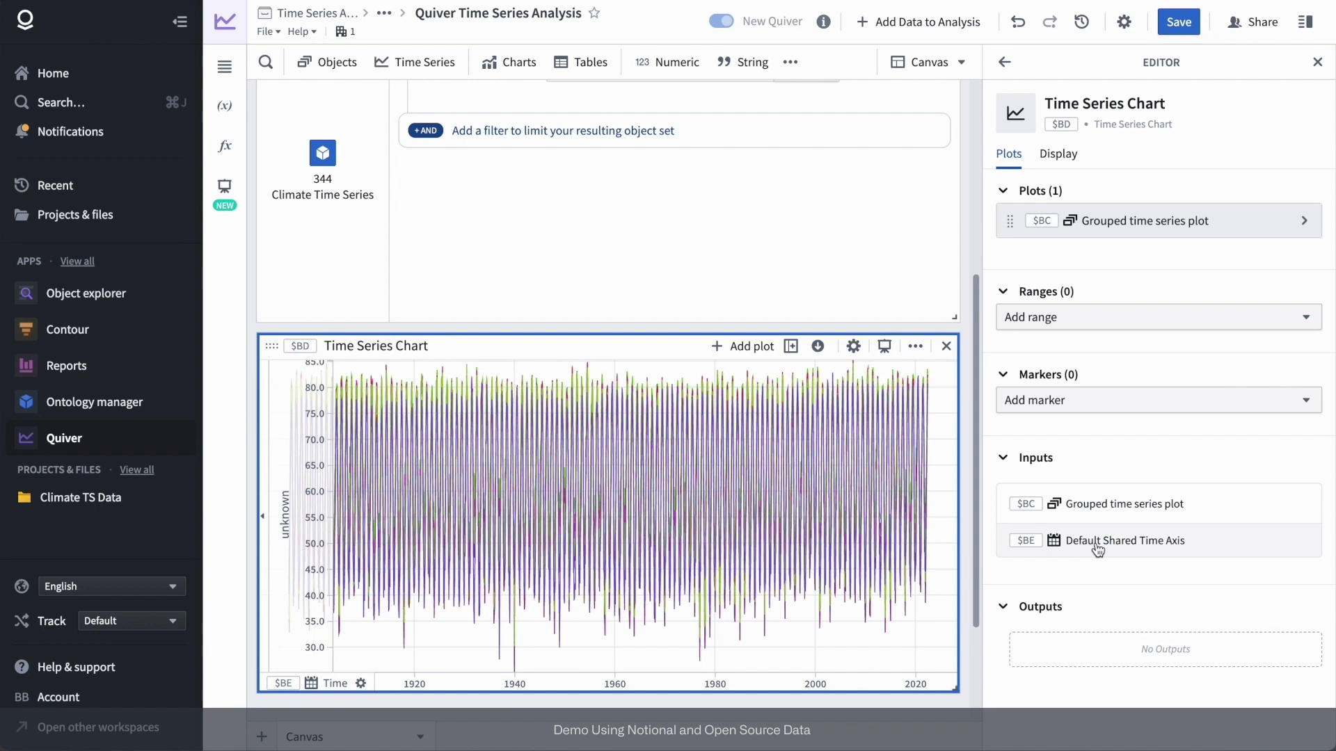
click(1098, 543)
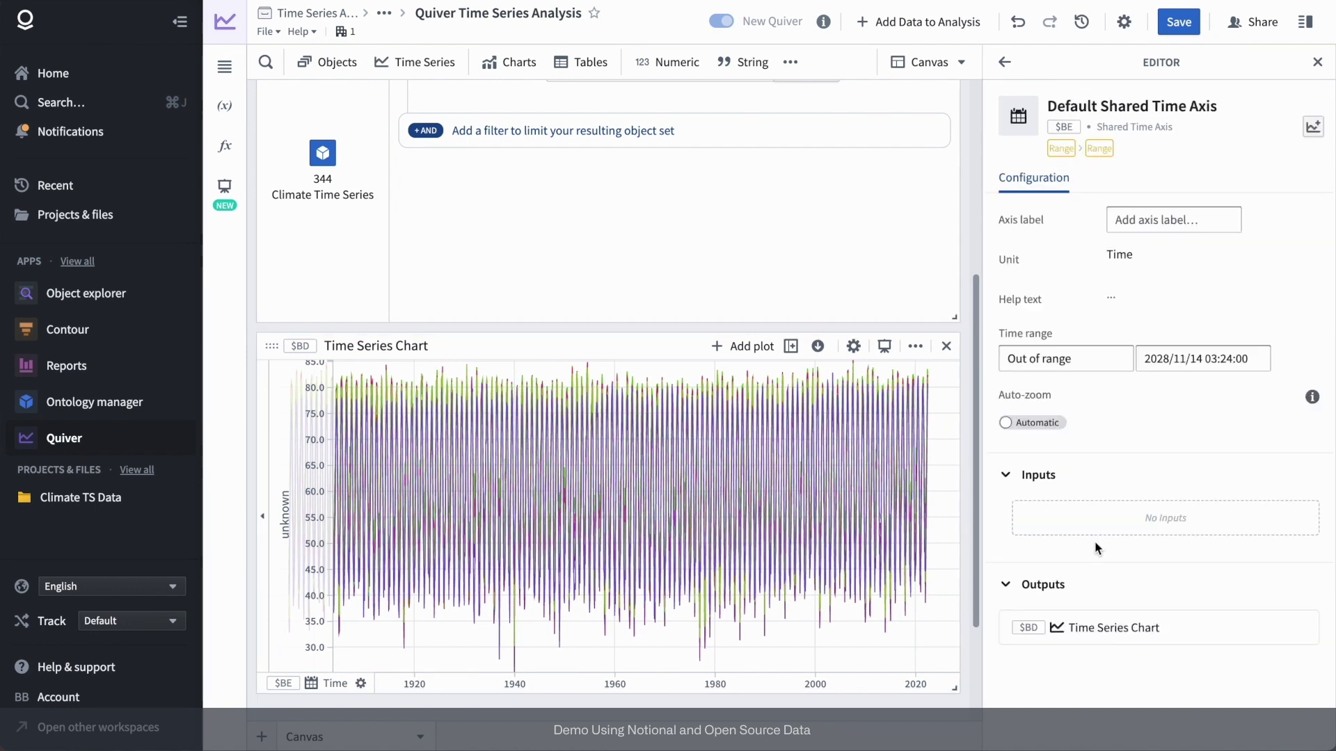
click(1312, 129)
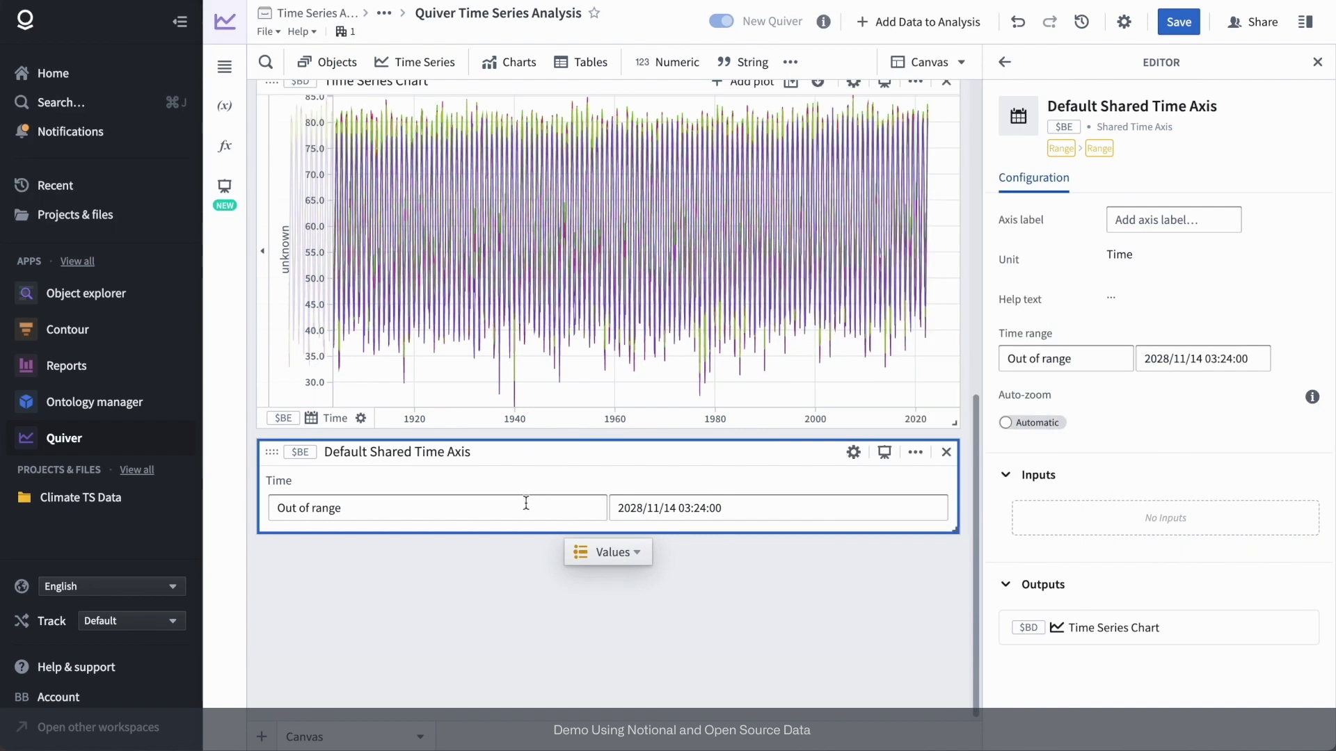
Step: Set the shared time axis range to 2002/09/15 – 2022/09/15
click(526, 504)
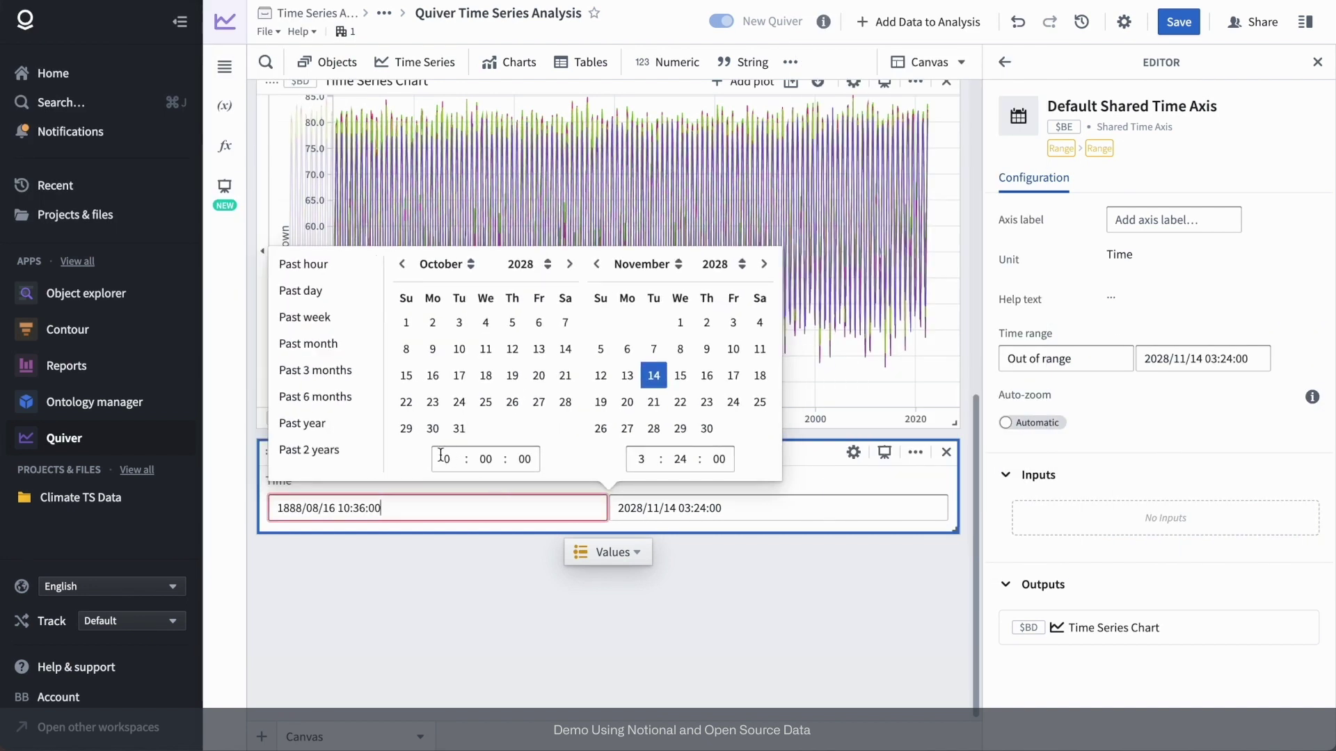
click(310, 449)
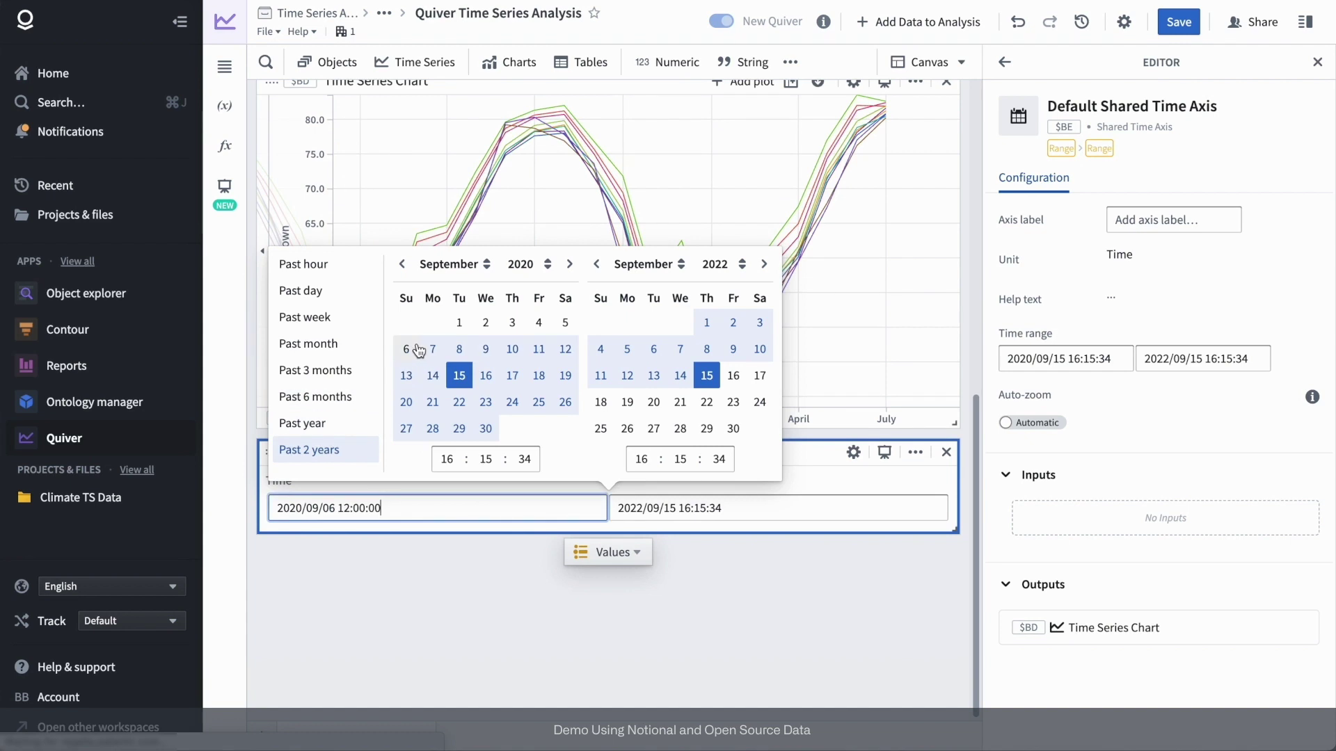
click(354, 458)
click(298, 507)
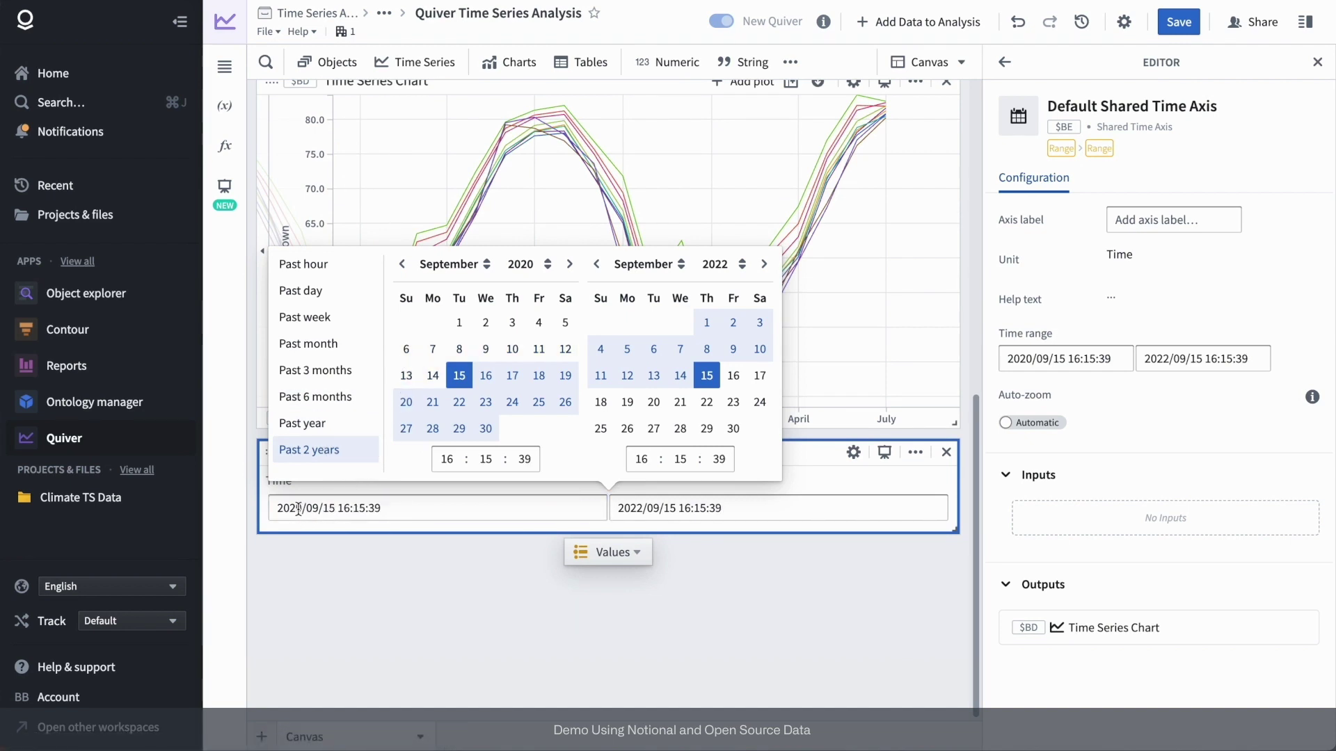
key(BackSpace)
key(BackSpace)
text(02)
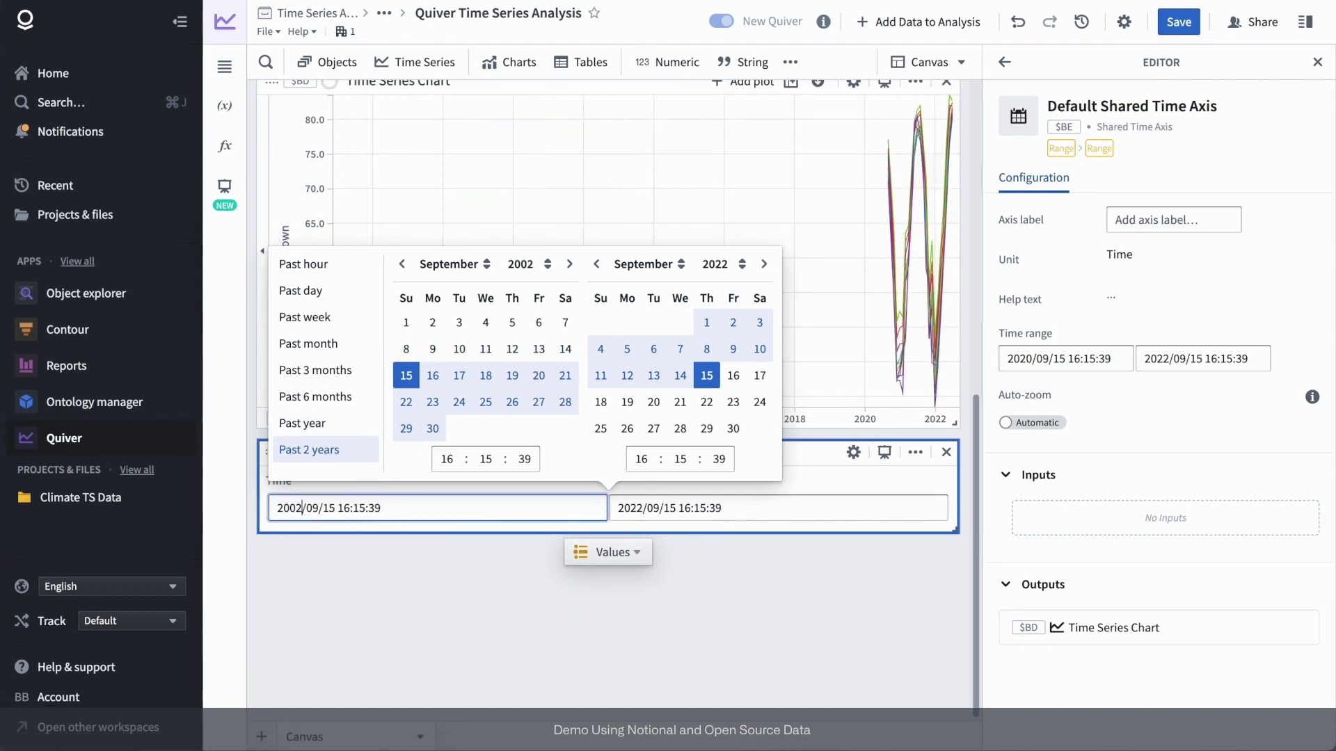
click(380, 580)
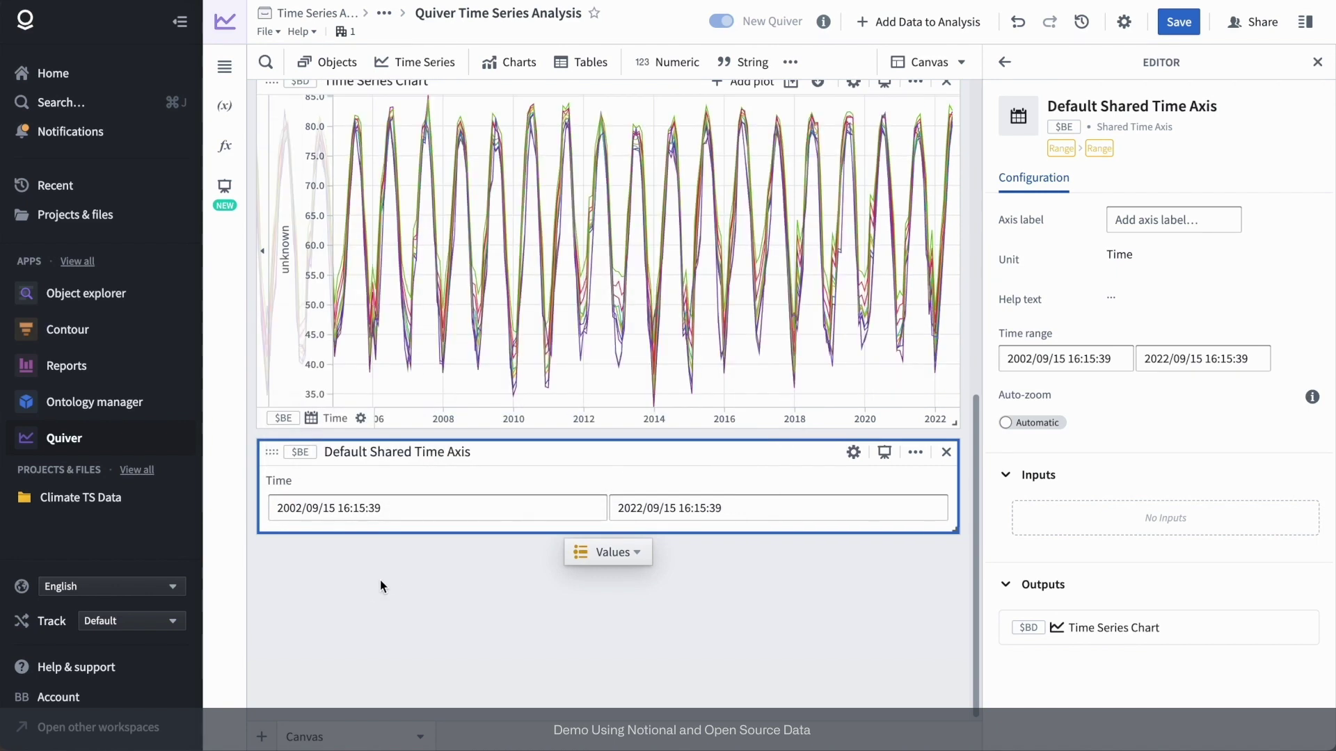
scroll(380, 579, up, 2)
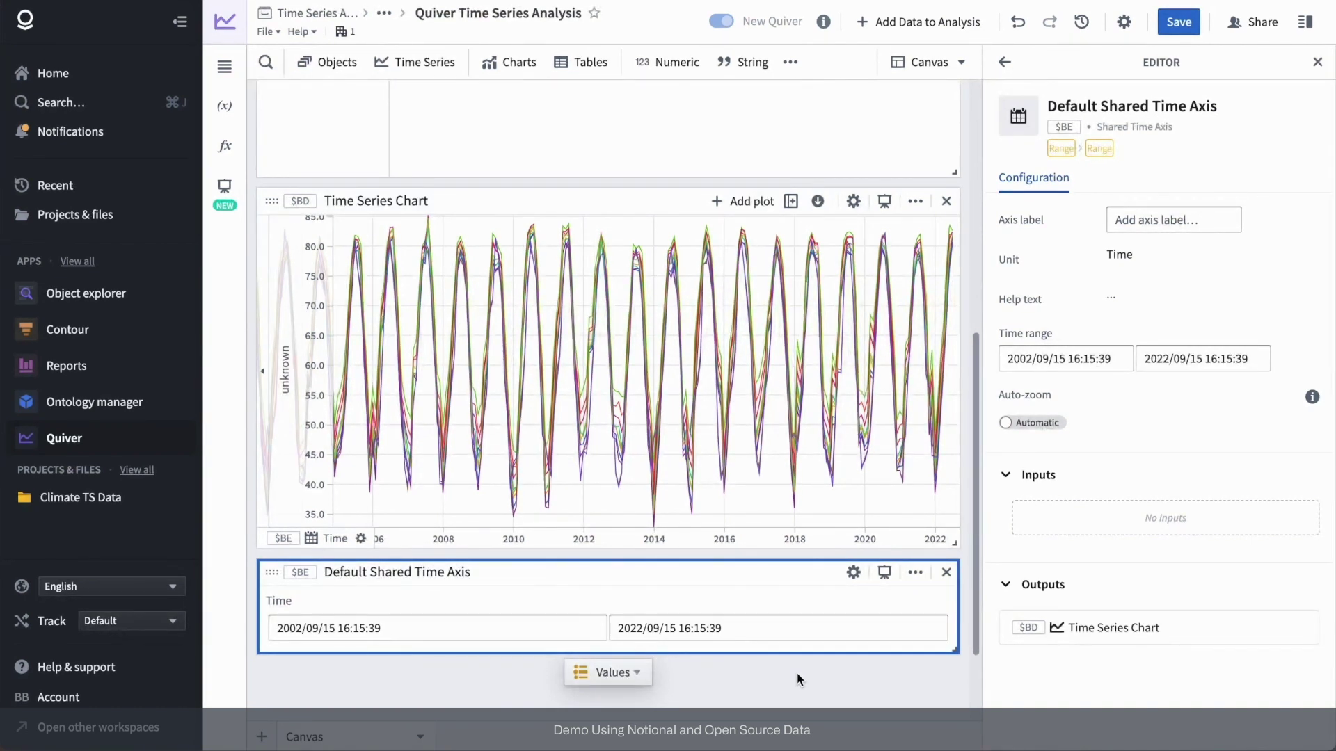
scroll(626, 417, up, 5)
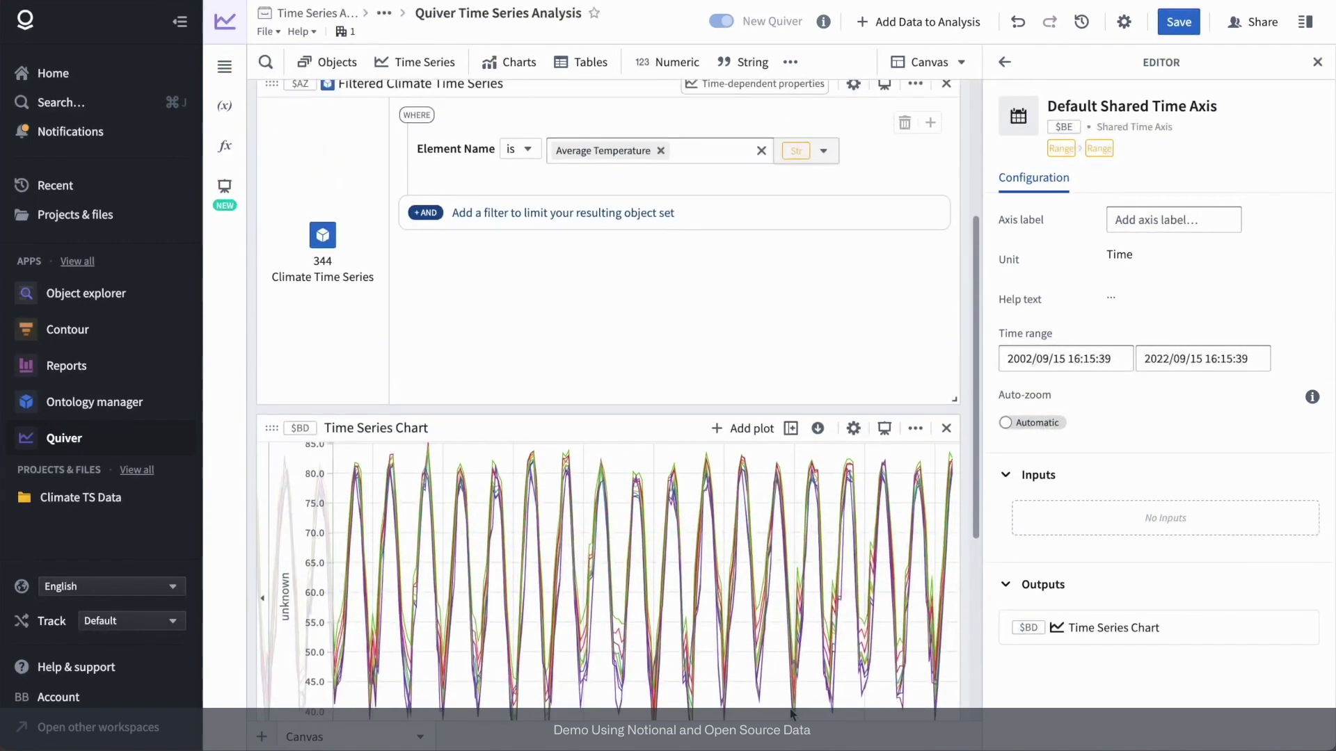
Step: Create a Transform table of the Filtered Climate Time Series set
click(655, 334)
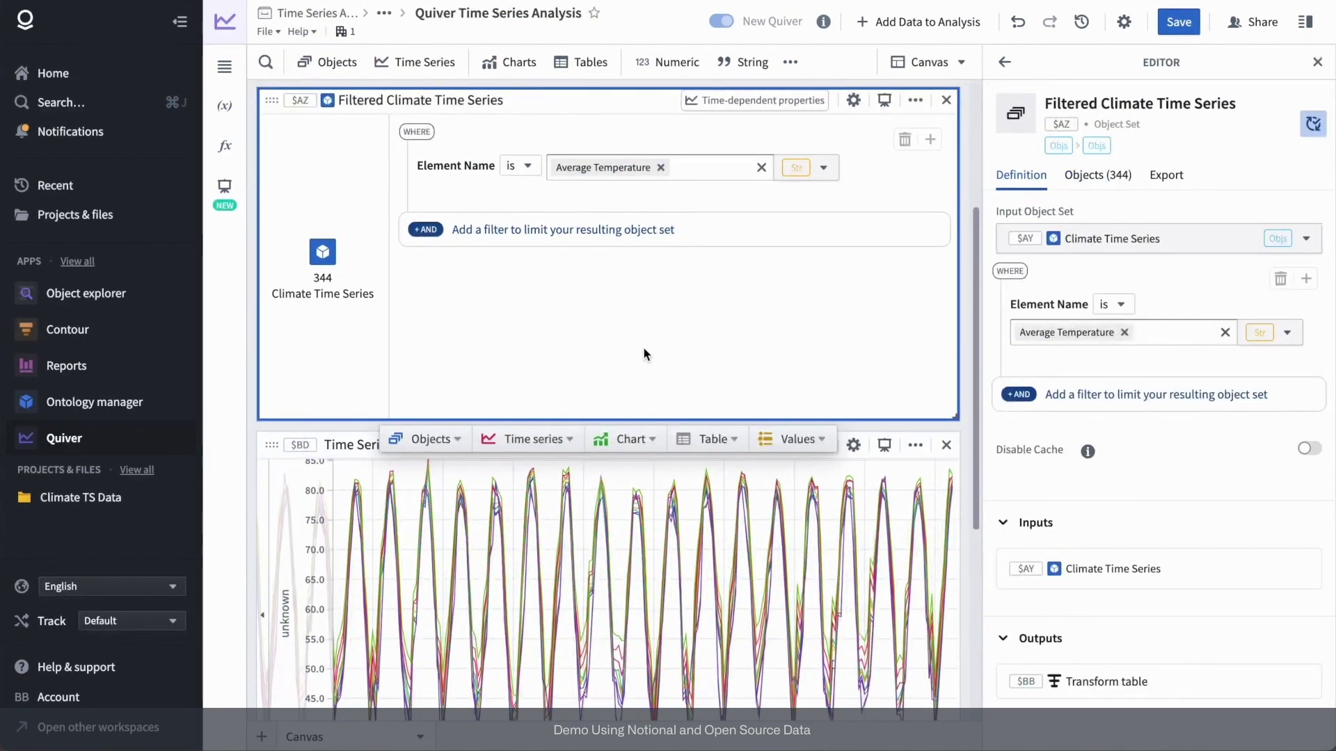
click(706, 439)
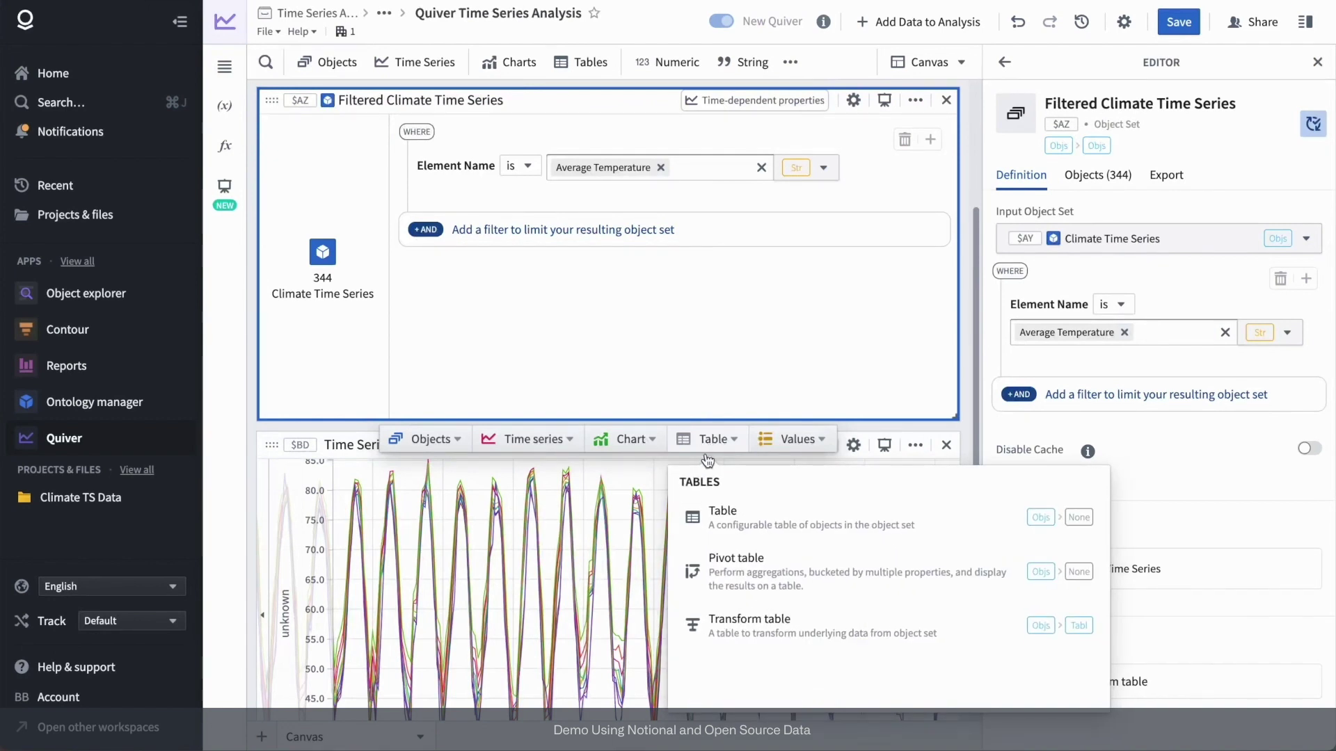
click(740, 619)
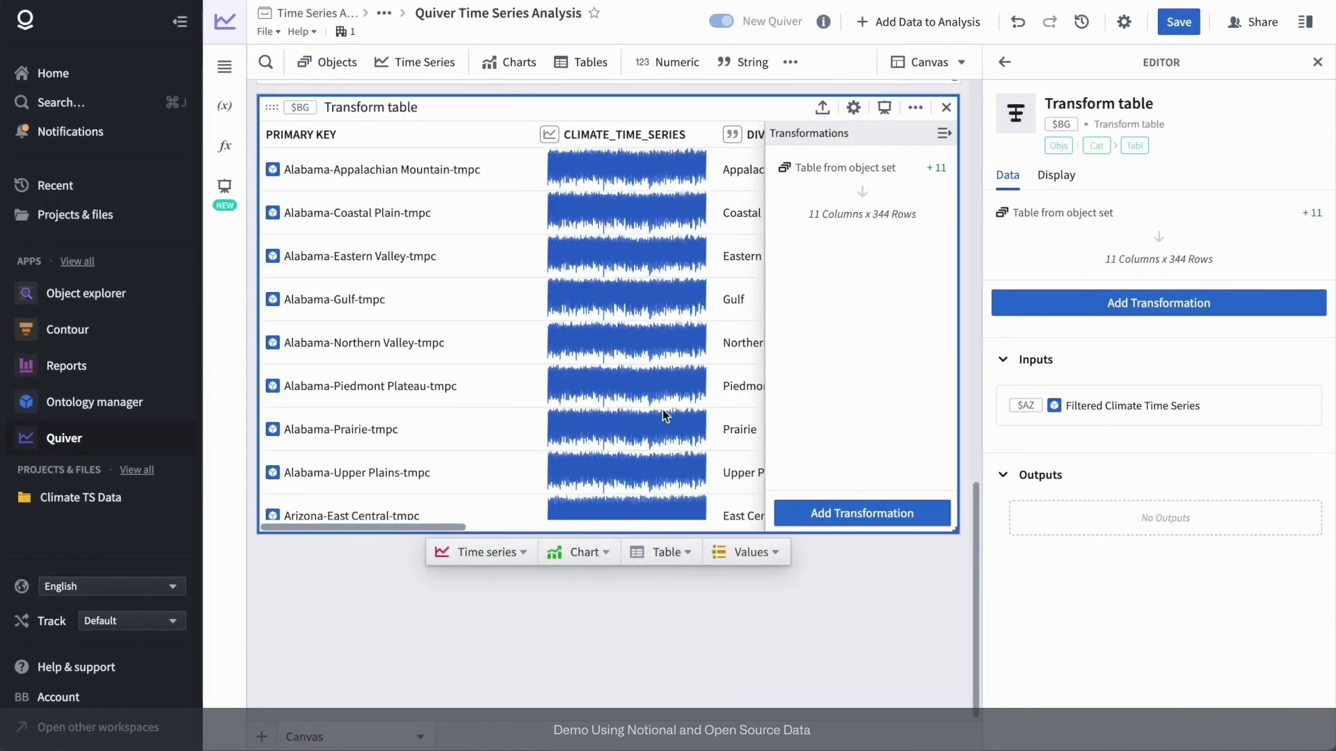
Step: Add a Time series time slice by time range parameter transformation to the table
mouse_move(655, 379)
click(823, 512)
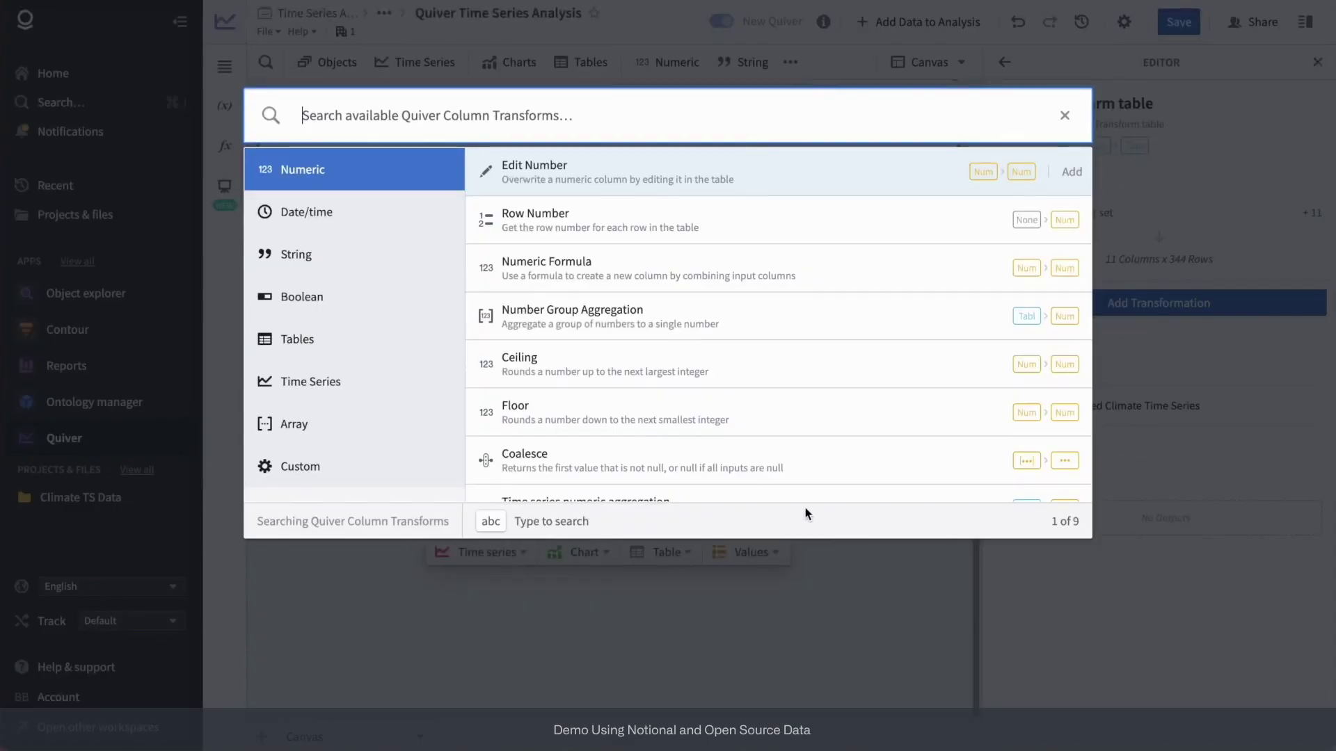
click(417, 383)
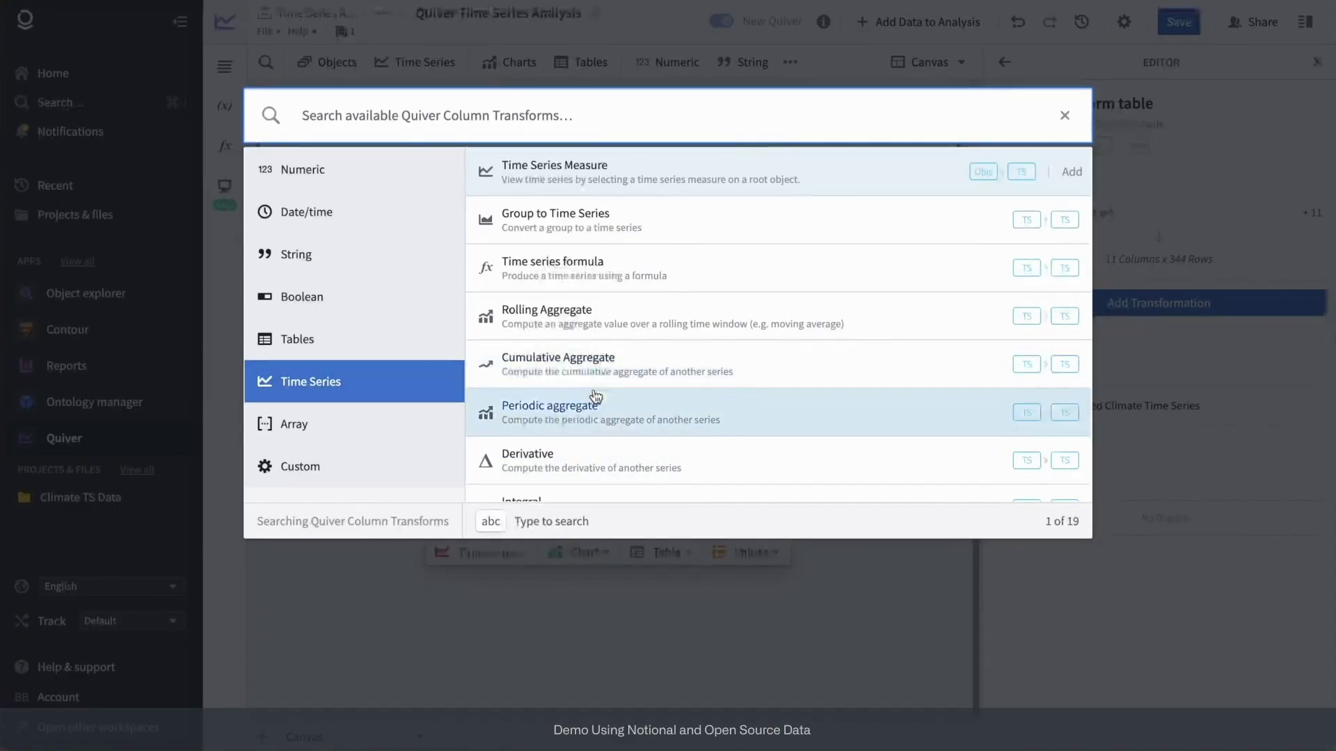
scroll(595, 392, down, 8)
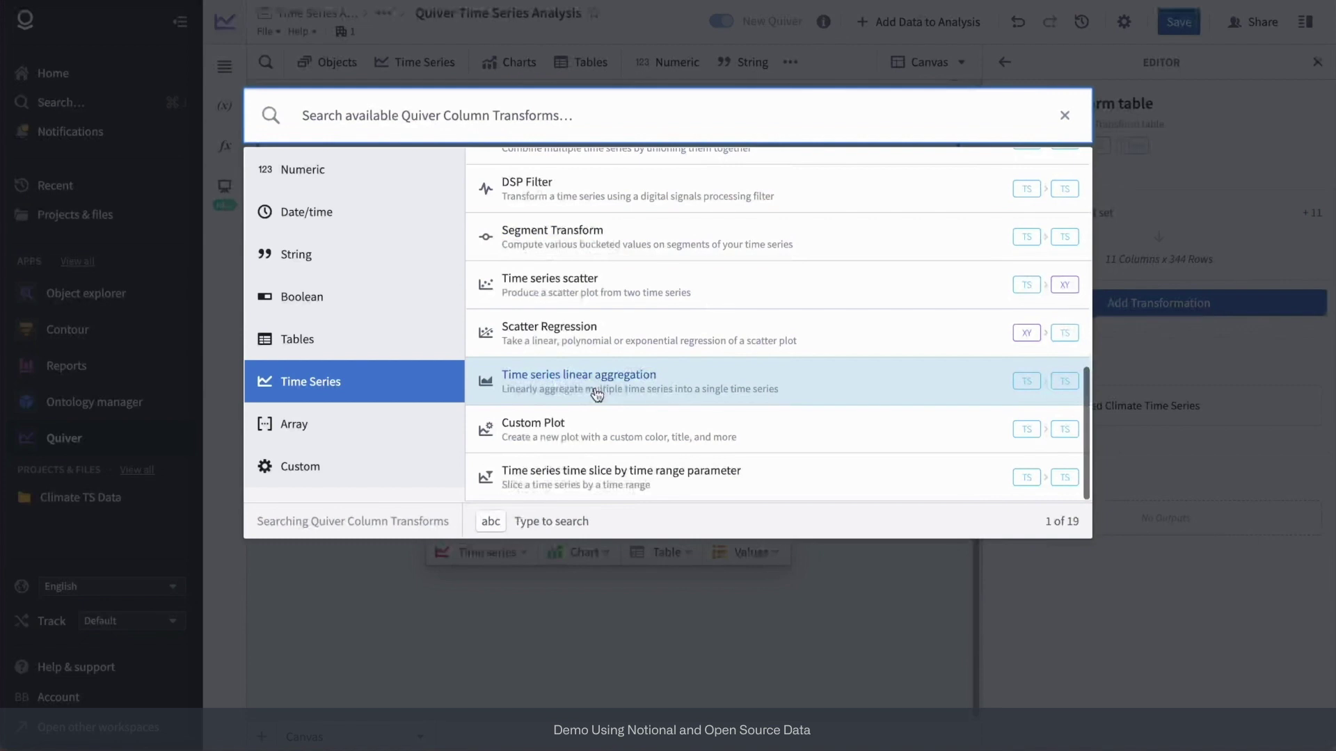
click(624, 490)
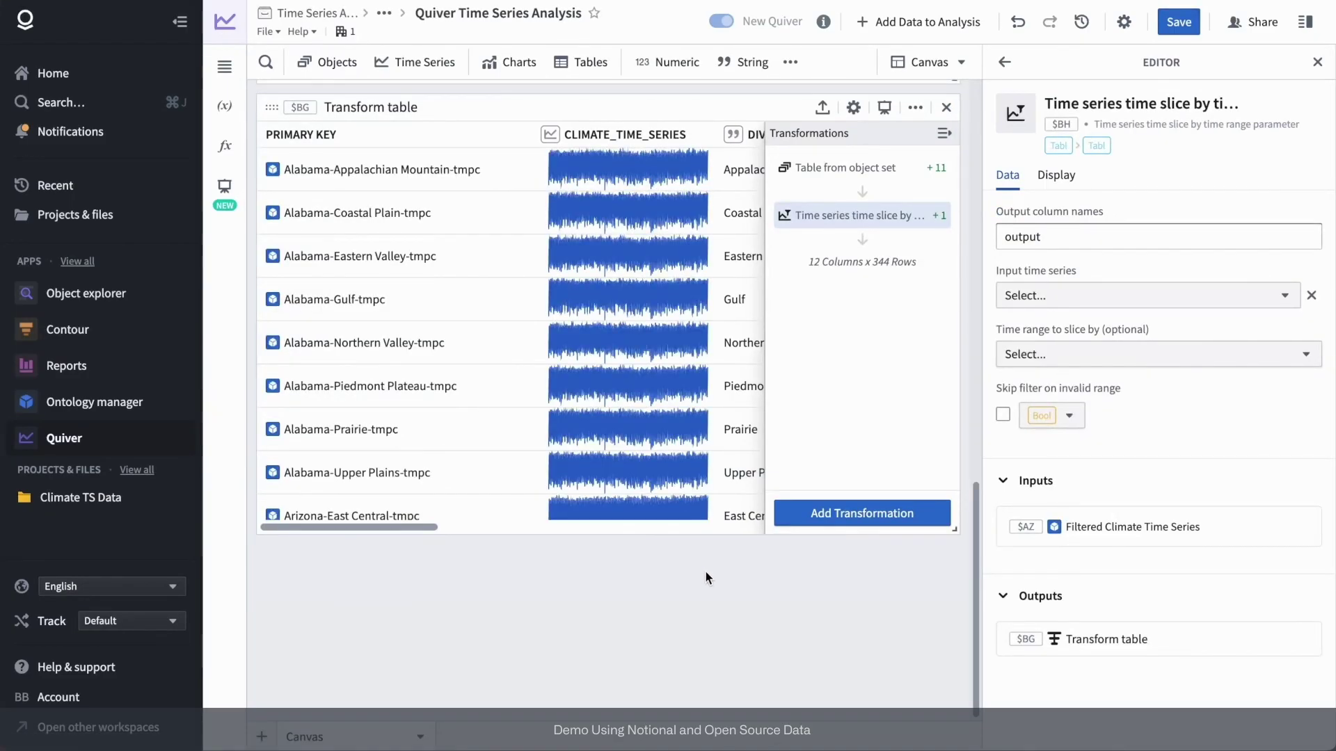
Step: Name the slice output 'Last 20 Years', slicing climate_time_series by the Default Shared Time Axis
double_click(1109, 237)
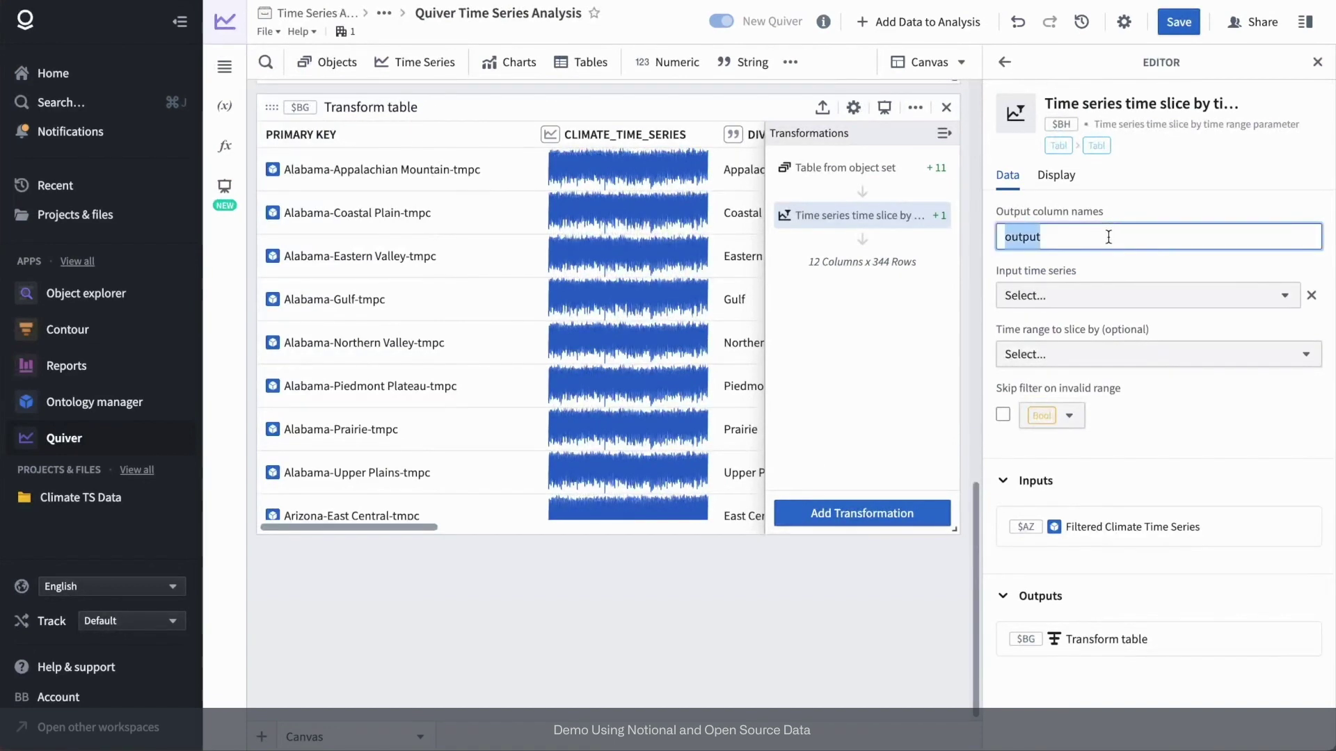
text(Last 20 Years)
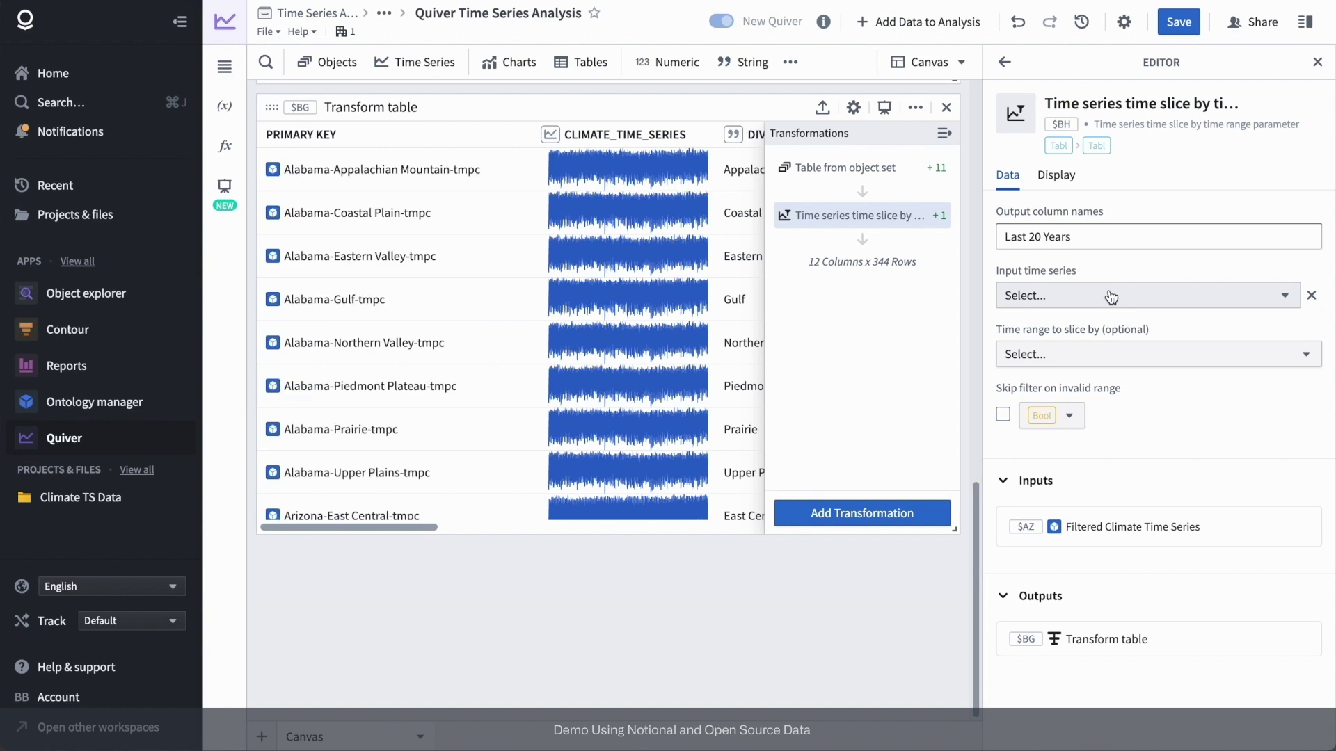
click(1111, 296)
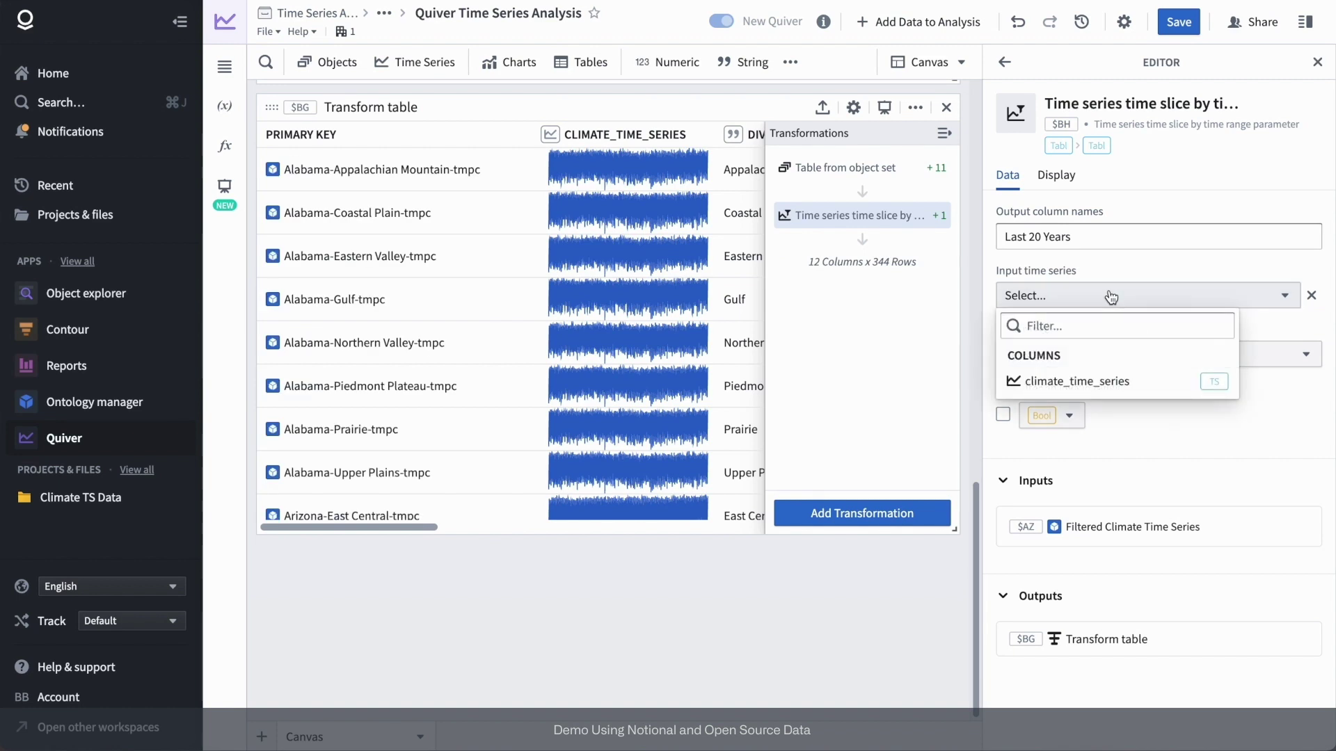
click(1099, 381)
click(1114, 357)
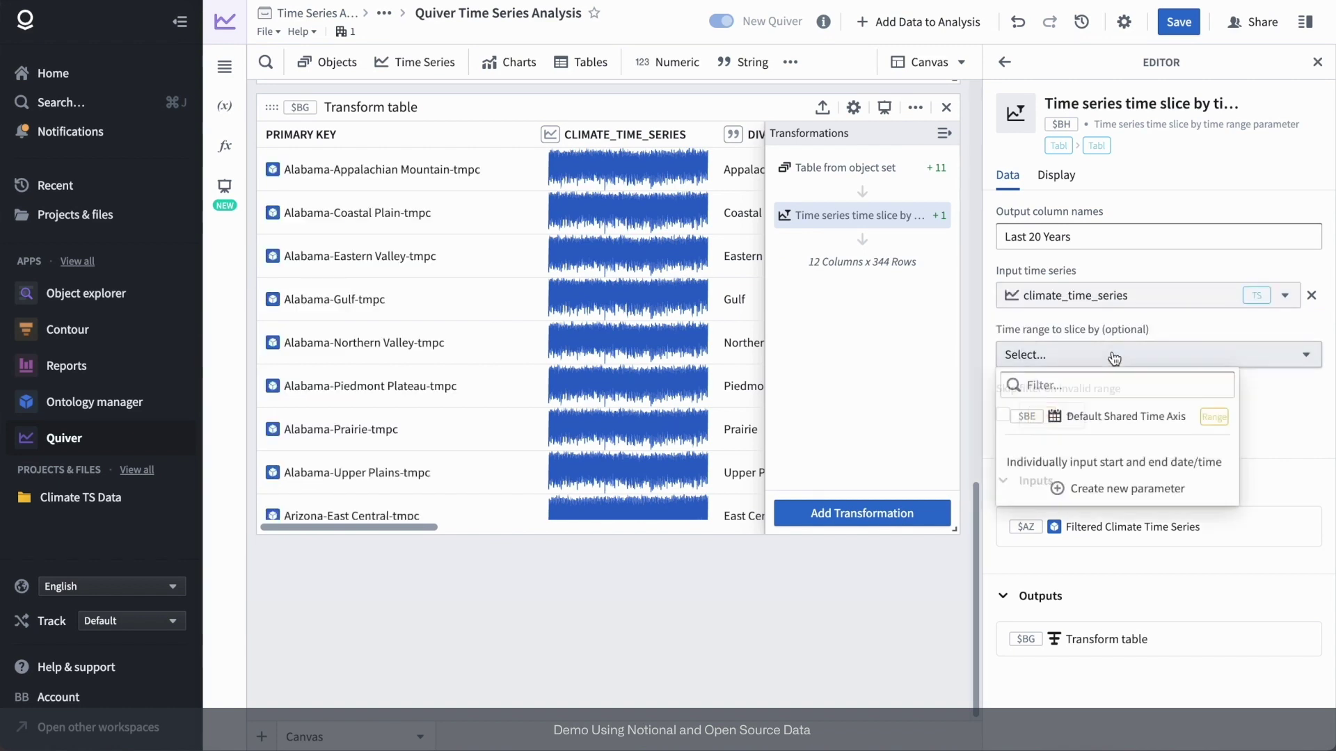
click(1113, 420)
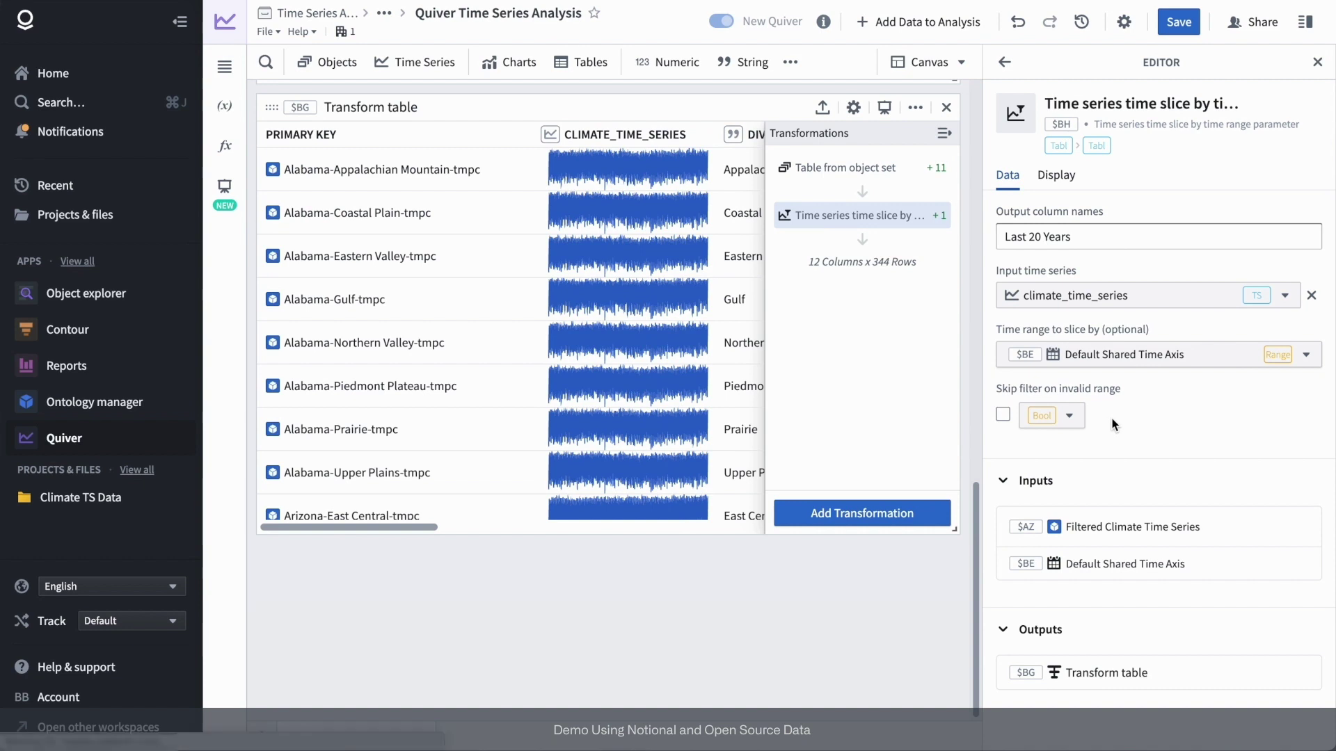
scroll(927, 534, up, 2)
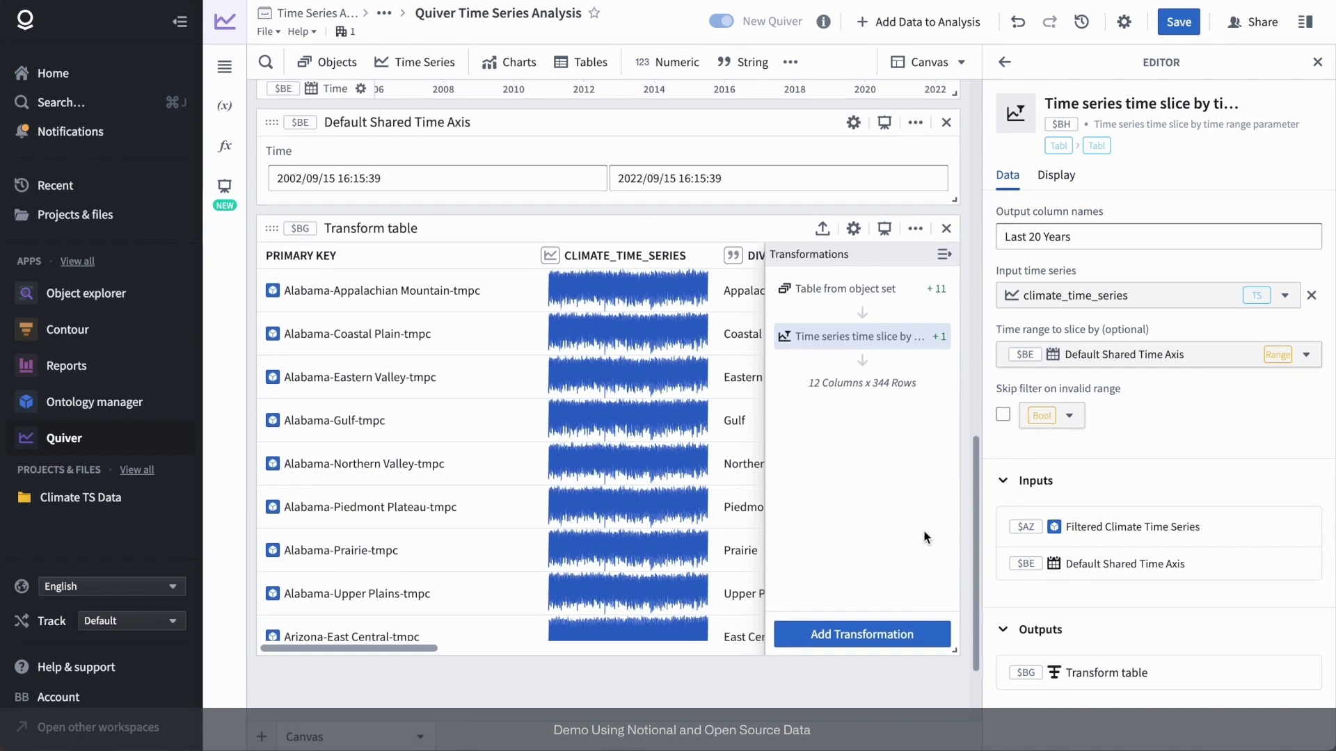
click(1085, 353)
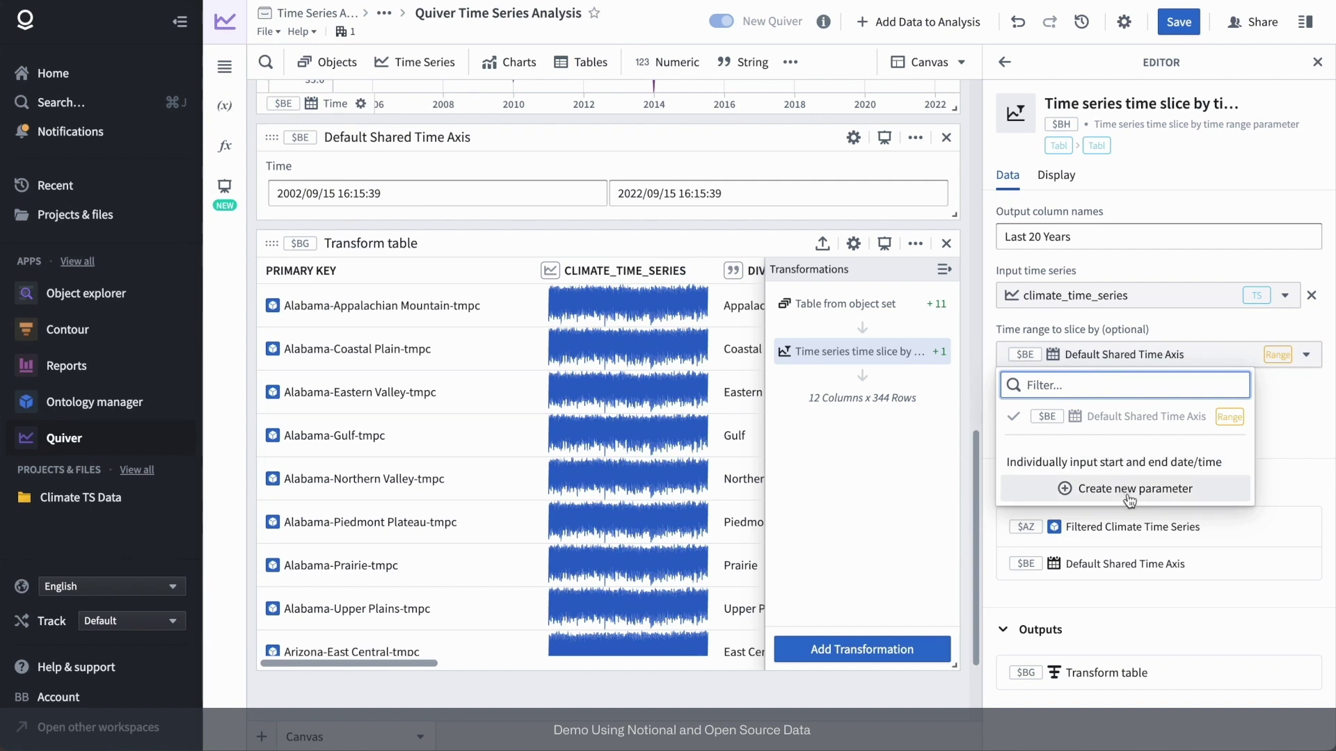
click(1276, 423)
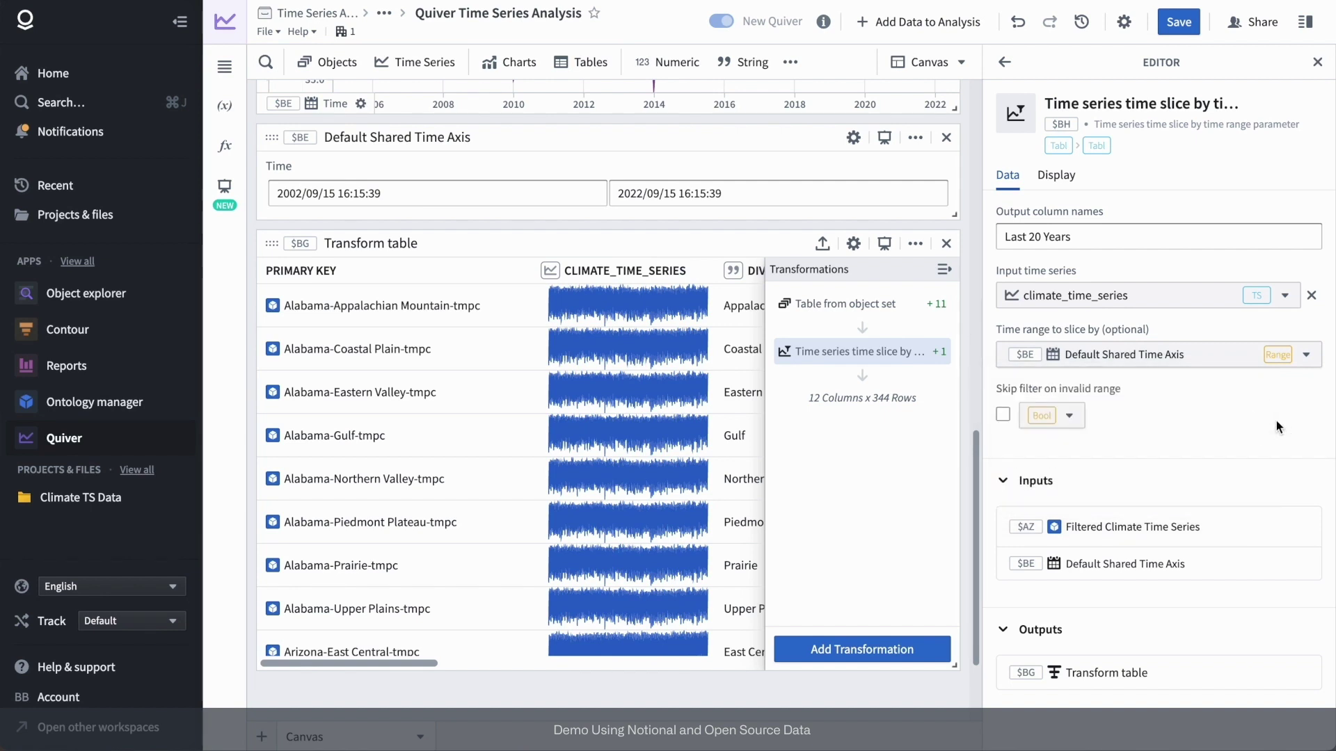
scroll(657, 469, right, 10)
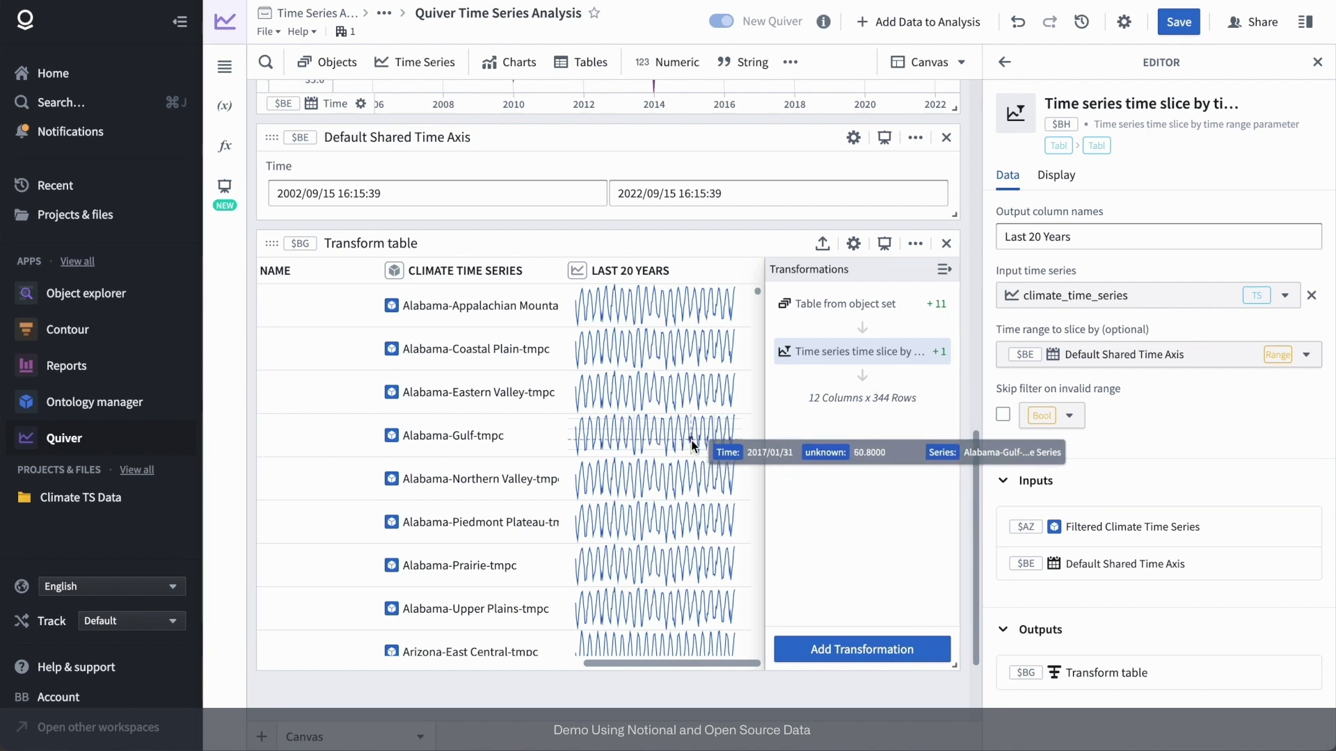
Step: Add a numeric aggregation column STDDEV giving the standard deviation of Last 20 Years
click(860, 648)
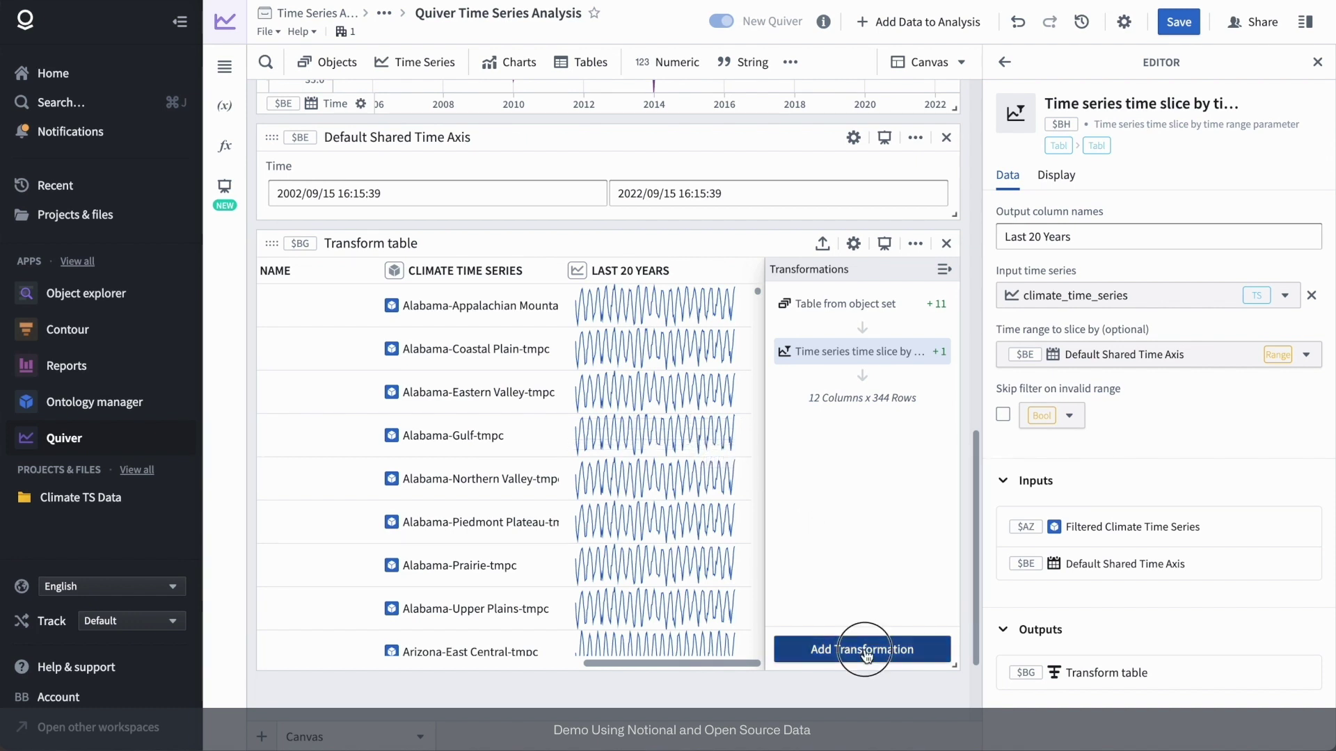
scroll(814, 409, down, 1)
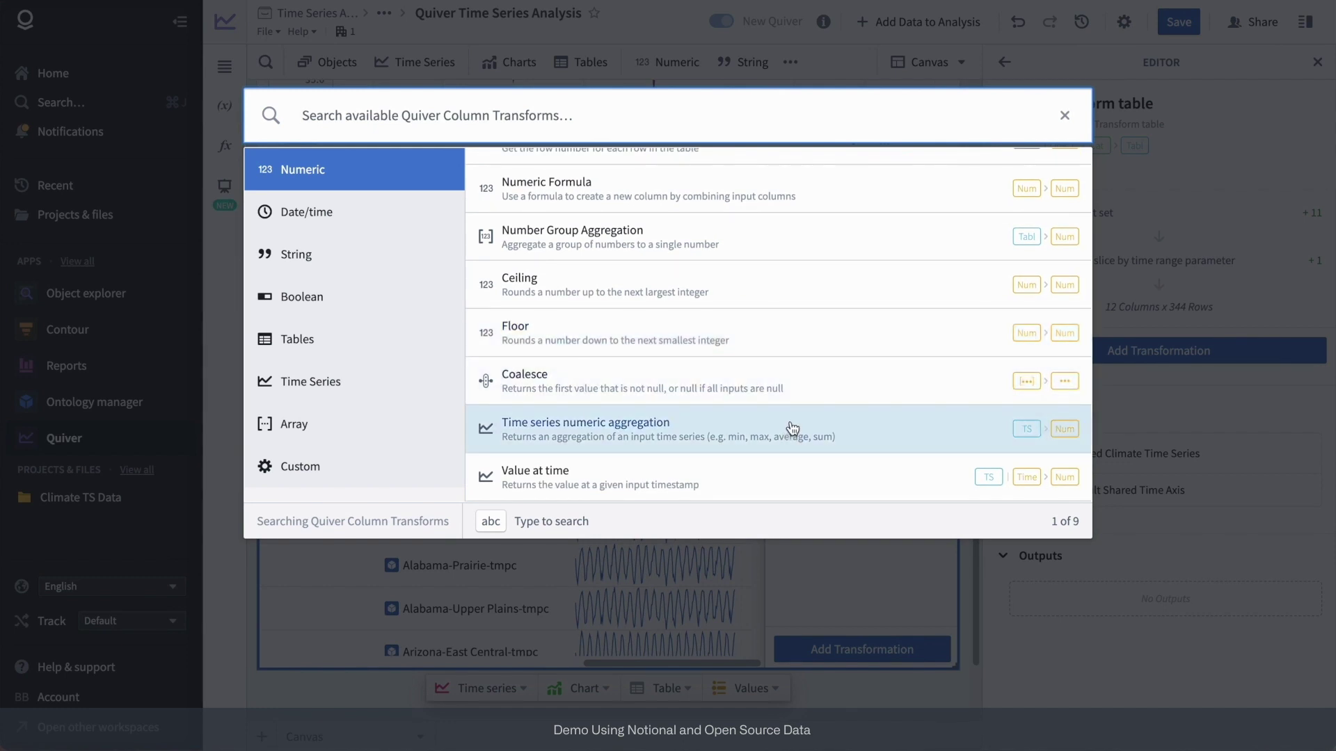
click(792, 427)
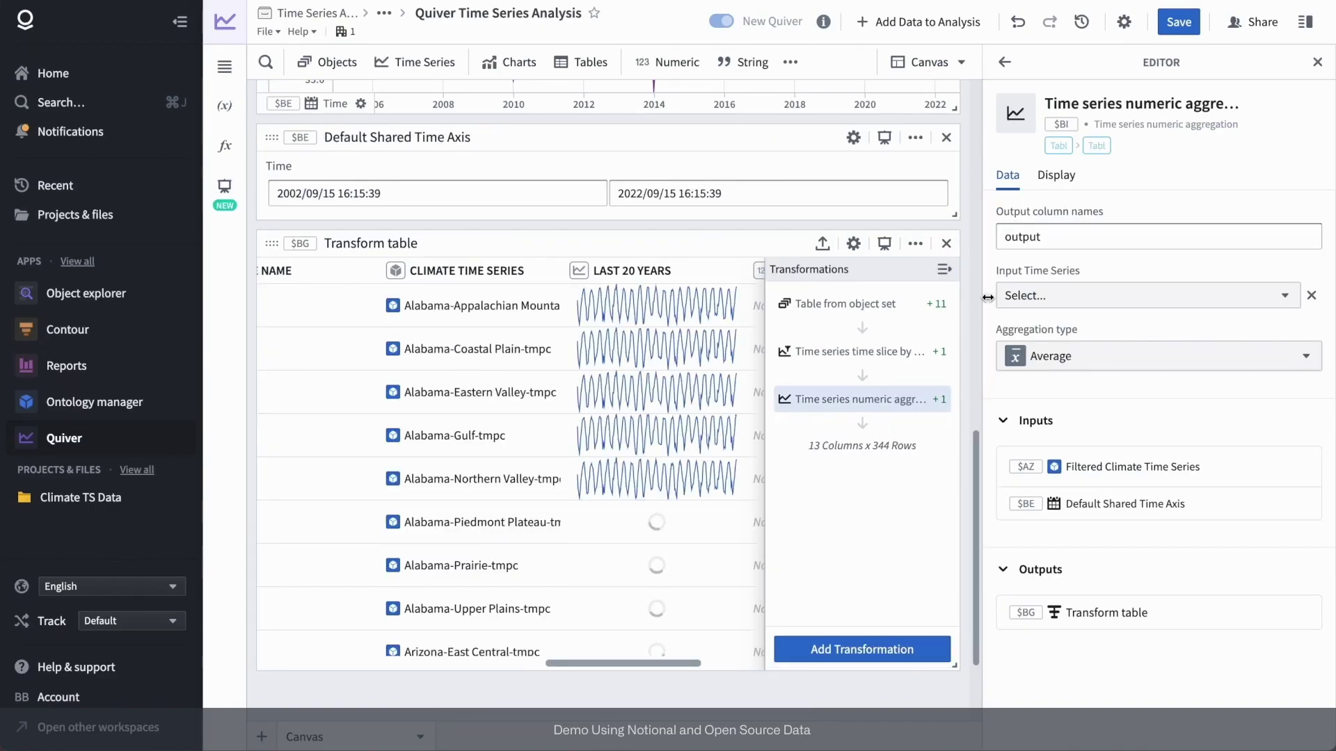
double_click(1059, 237)
text(STDDEV)
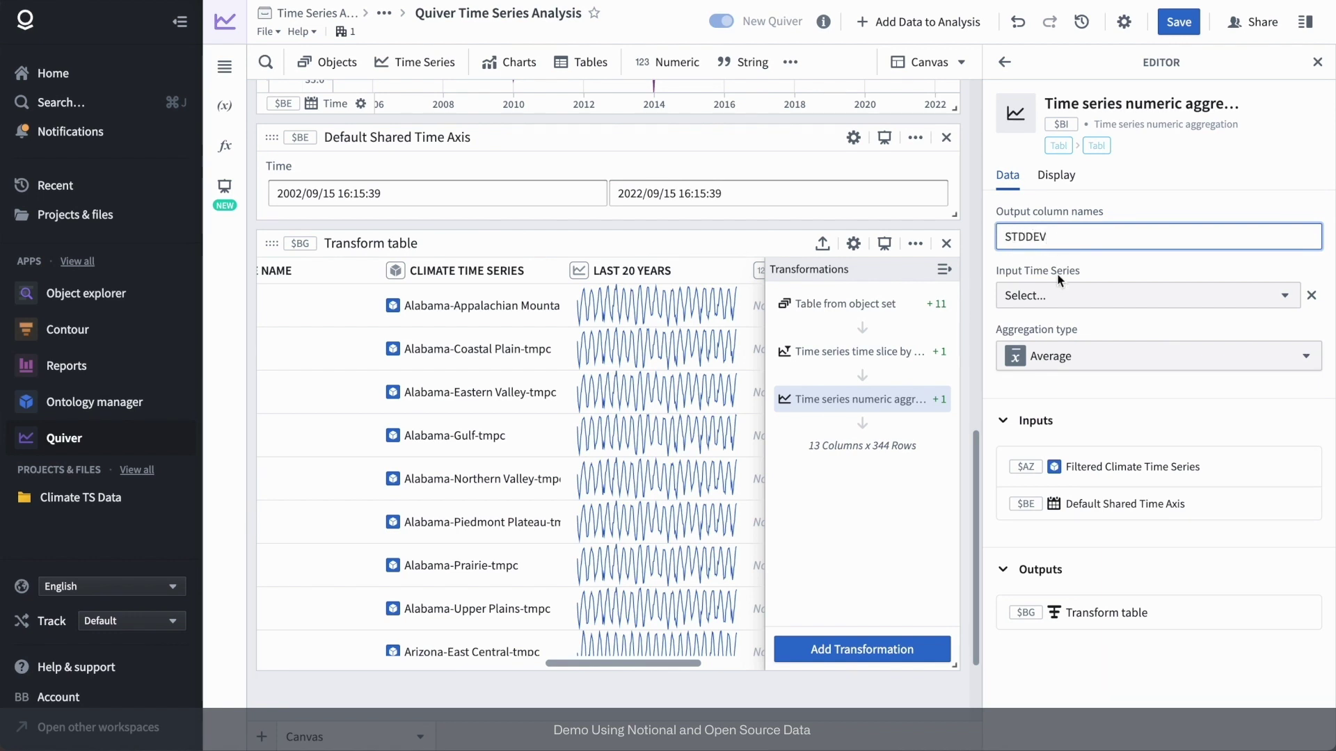
click(1059, 296)
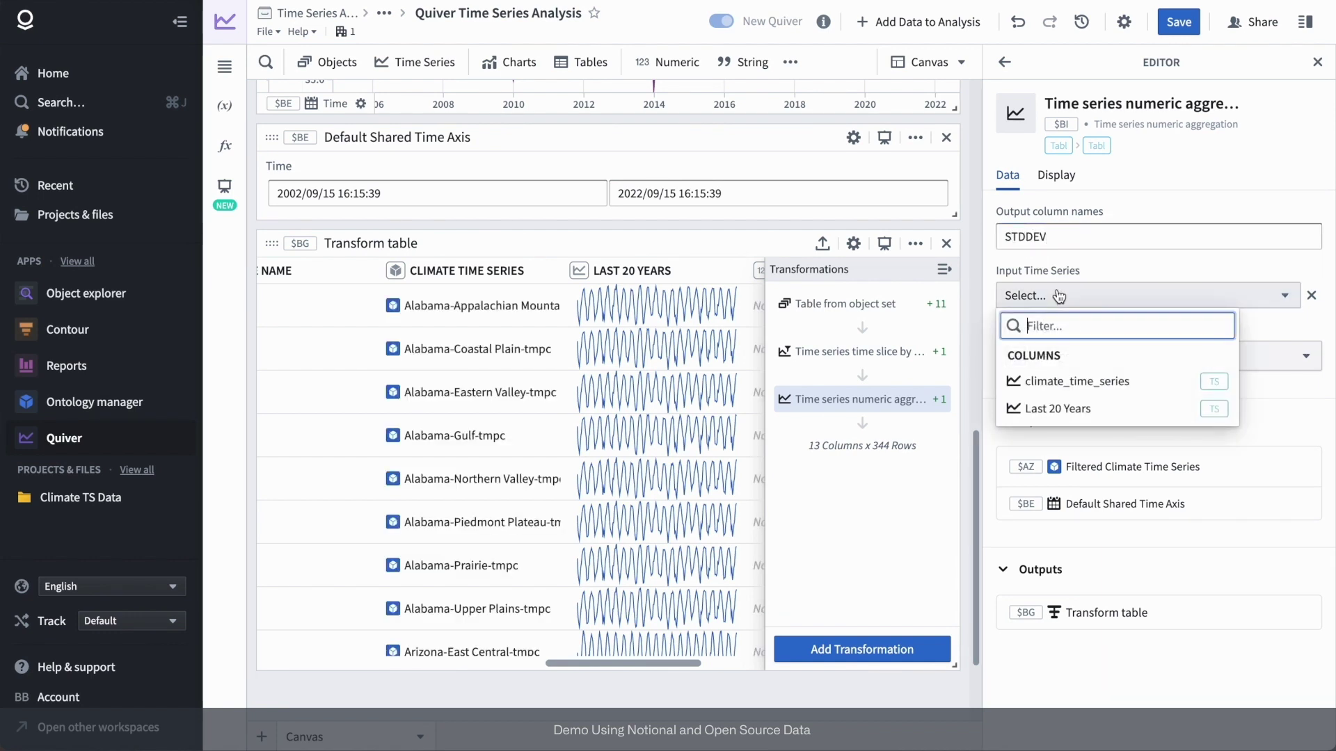
click(1109, 408)
click(1123, 357)
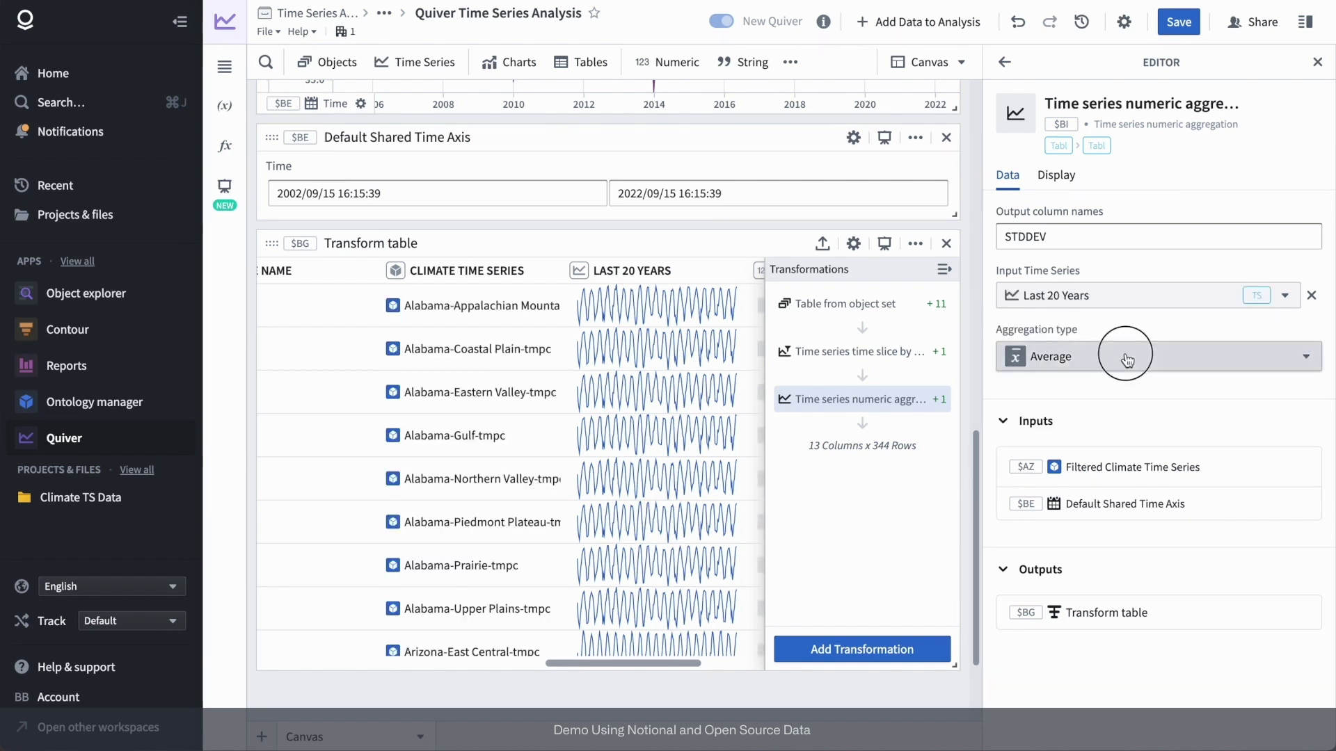
click(1089, 480)
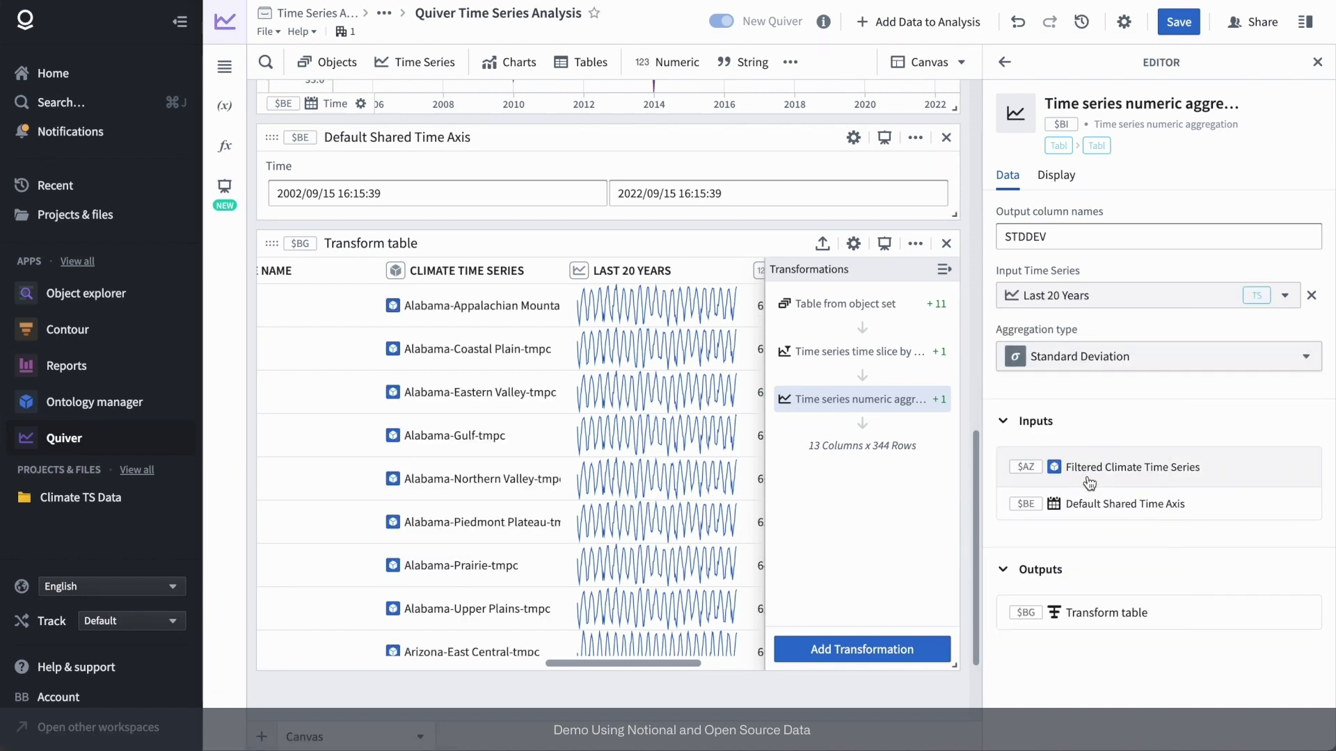
scroll(674, 512, right, 5)
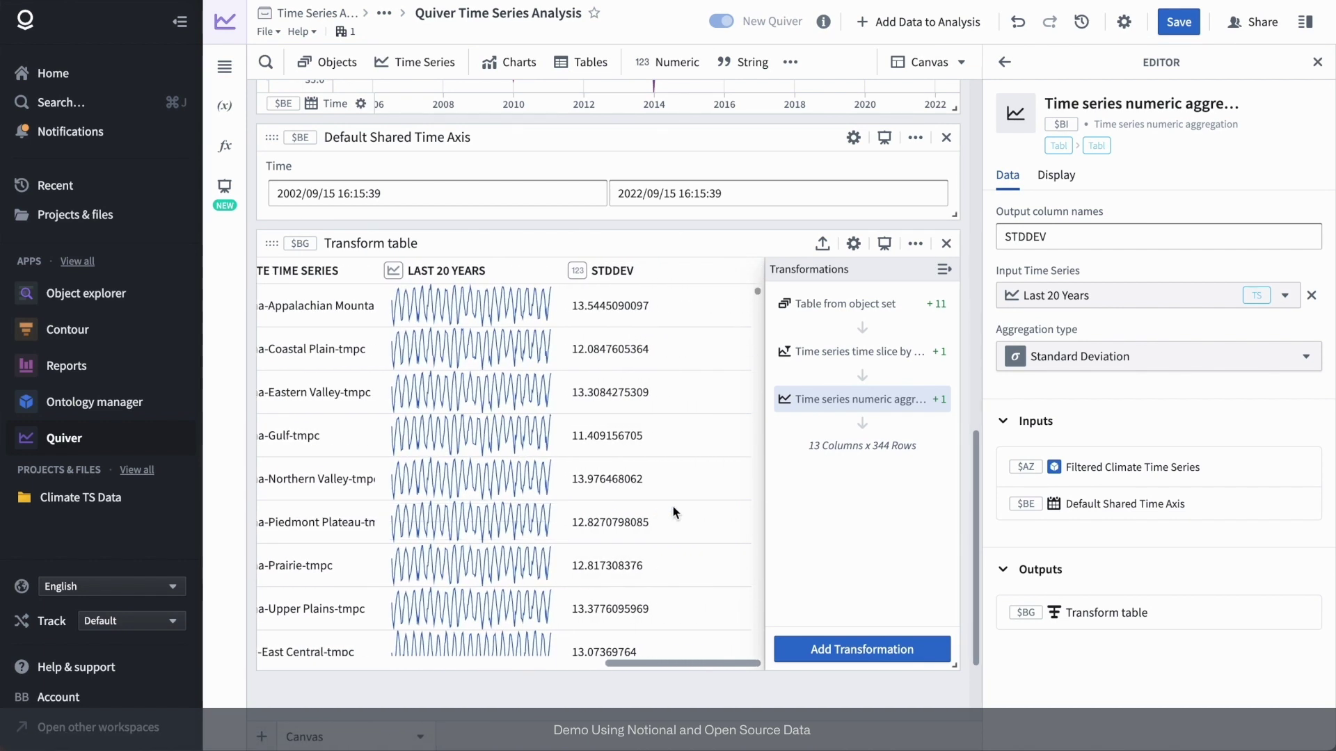
scroll(674, 512, down, 5)
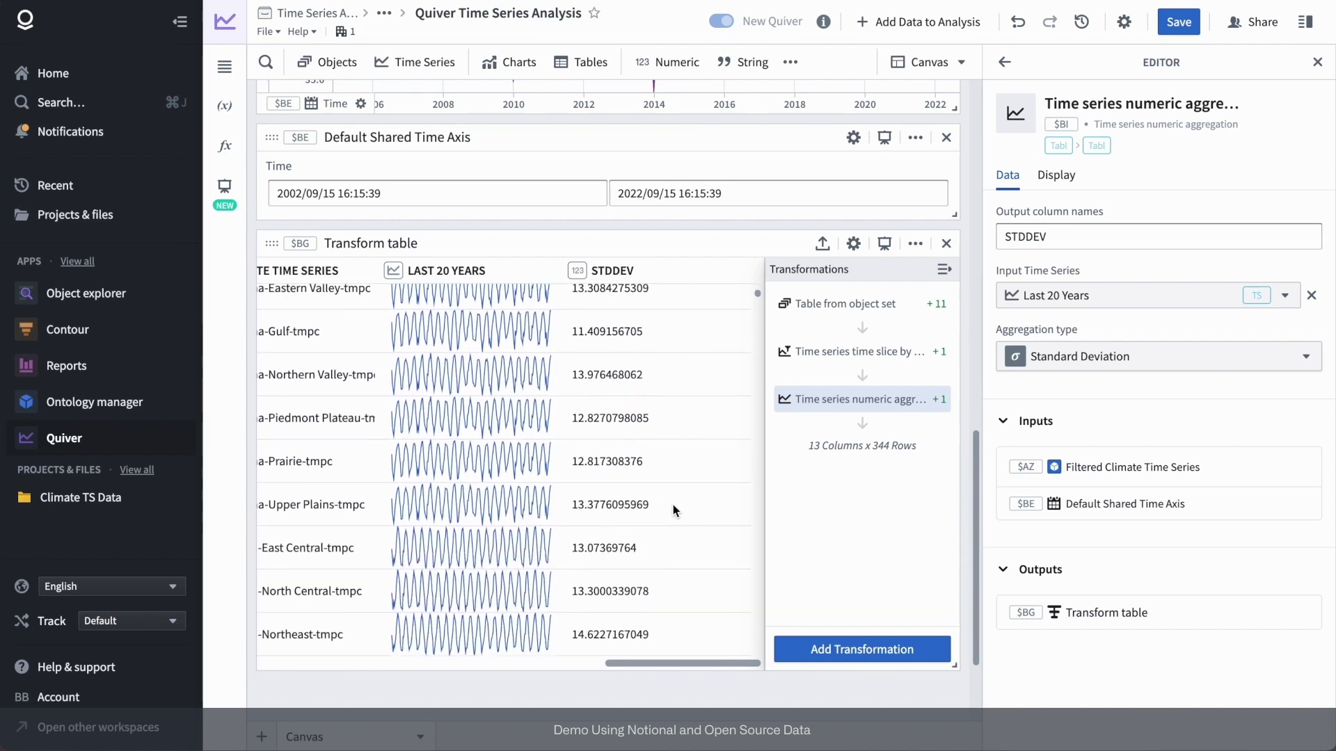
scroll(674, 510, down, 3)
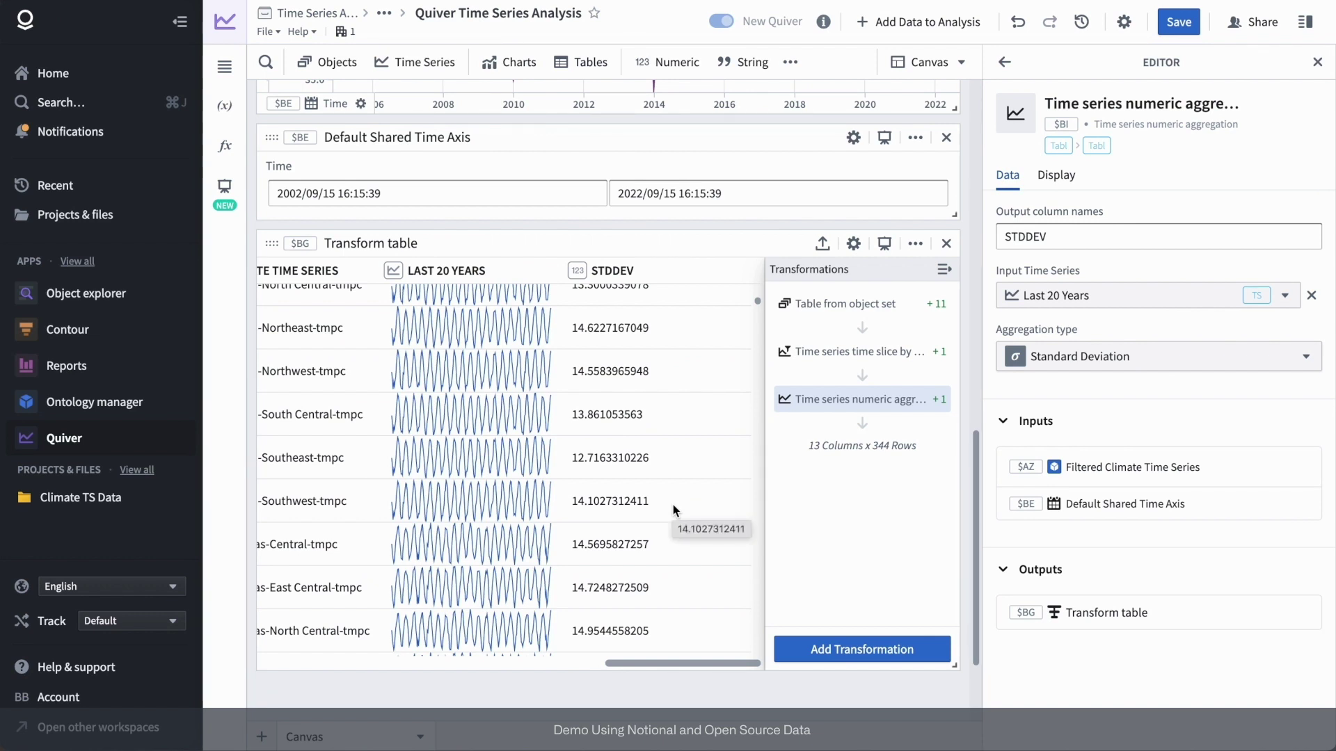
Step: Hide the primary key, remove the extra columns, and place Division Name after State Name
click(1057, 175)
click(1304, 353)
click(1295, 437)
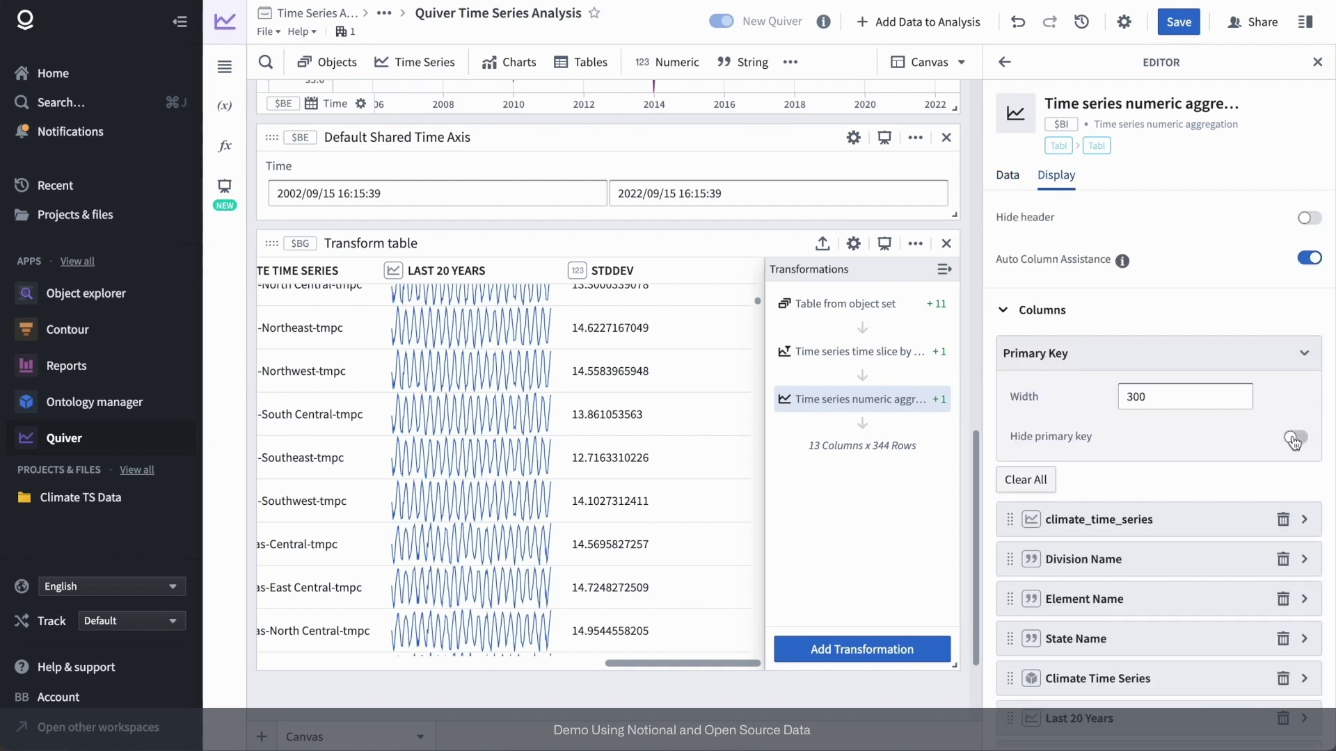
click(1283, 519)
click(1283, 560)
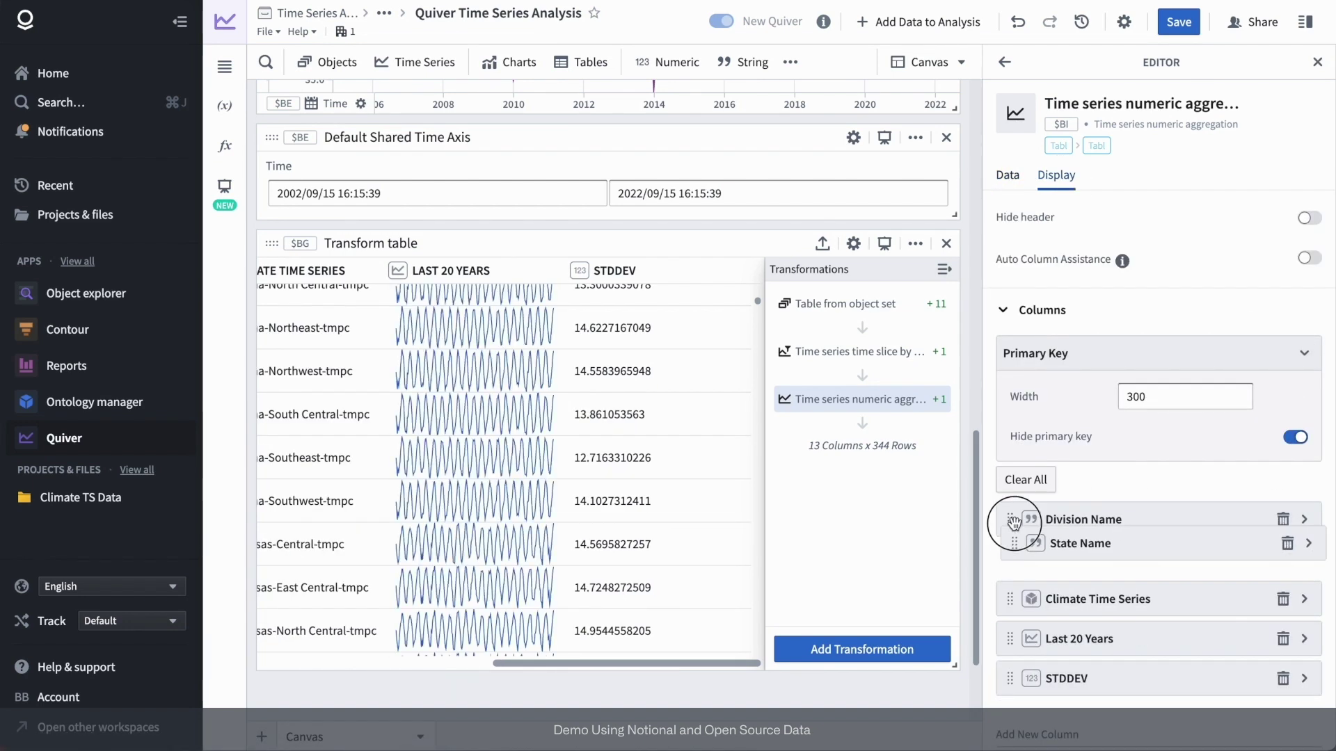
drag(1010, 520, 1010, 559)
click(1283, 600)
click(1283, 599)
Step: Format the STDDEV column to three significant digits (.3)
click(1304, 599)
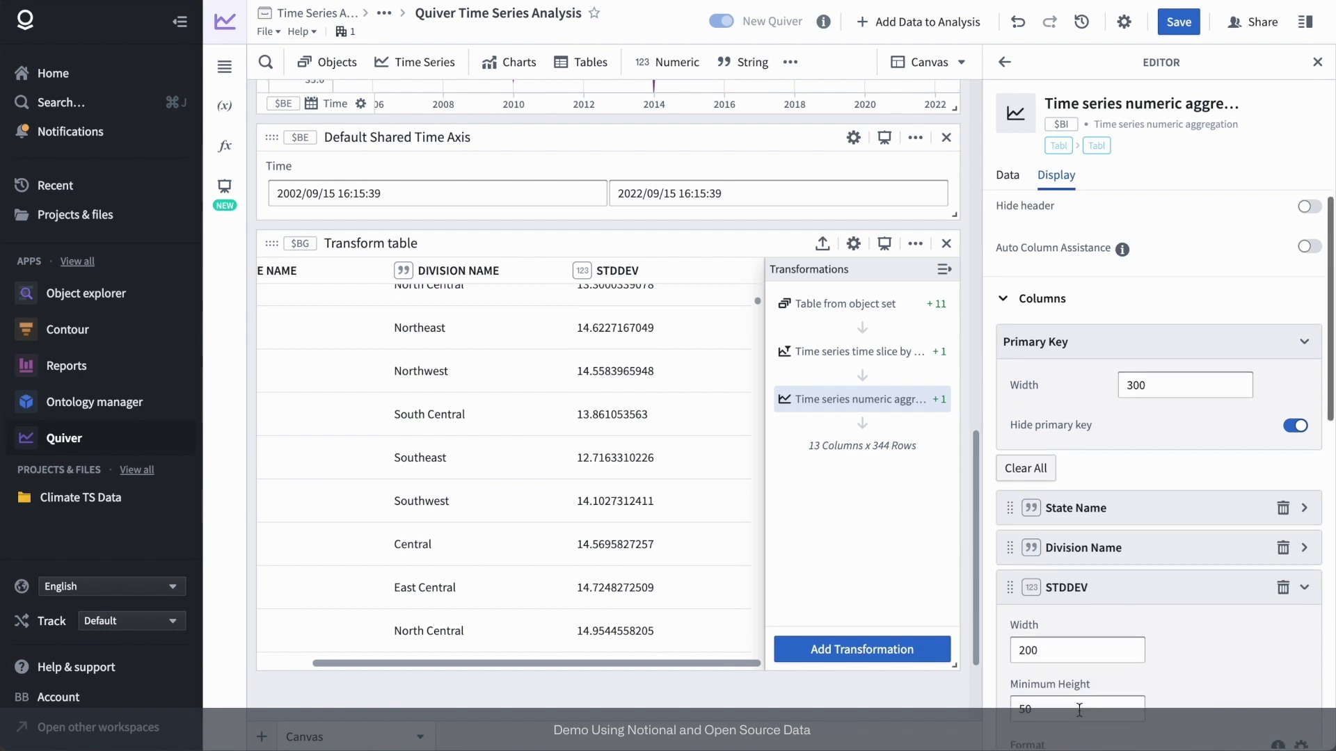
scroll(1148, 543, down, 3)
click(1095, 540)
text(.3)
click(1304, 353)
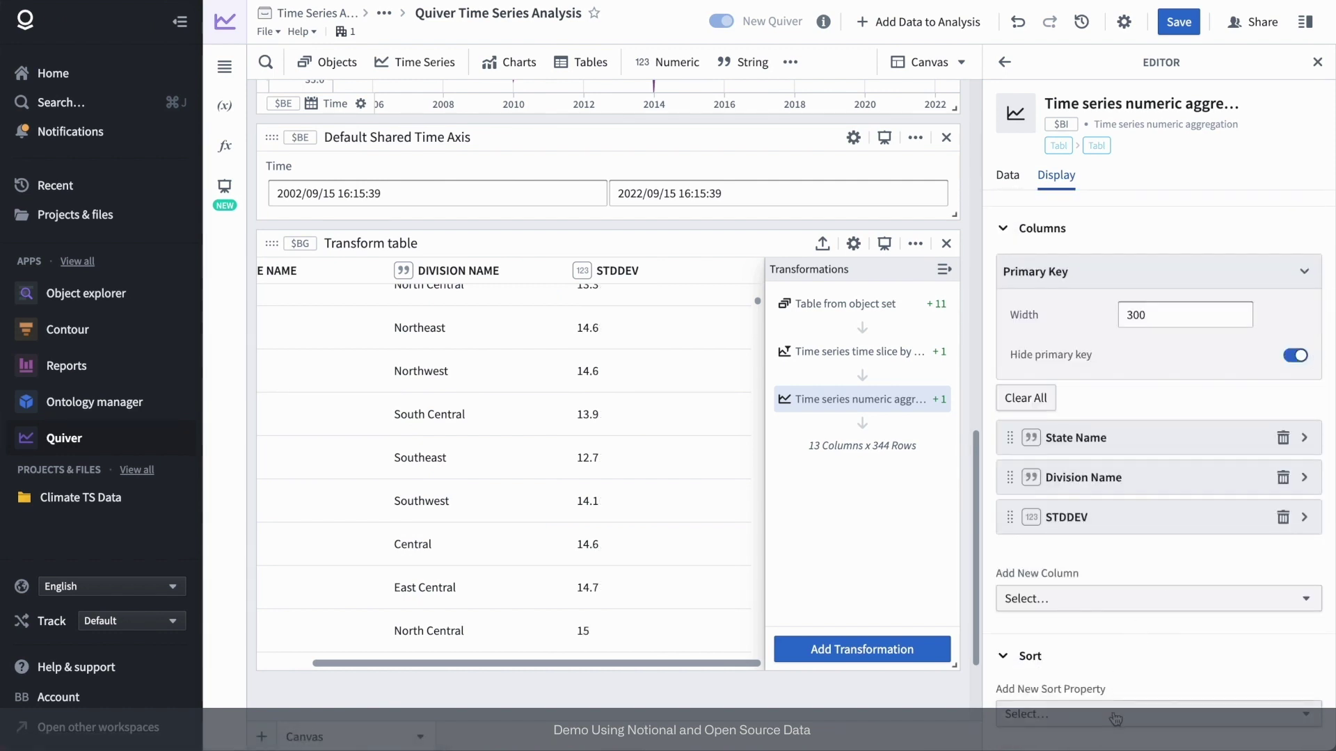
Step: Sort the table by STDDEV ascending, putting Florida's Keys division (5.69) first
click(1116, 716)
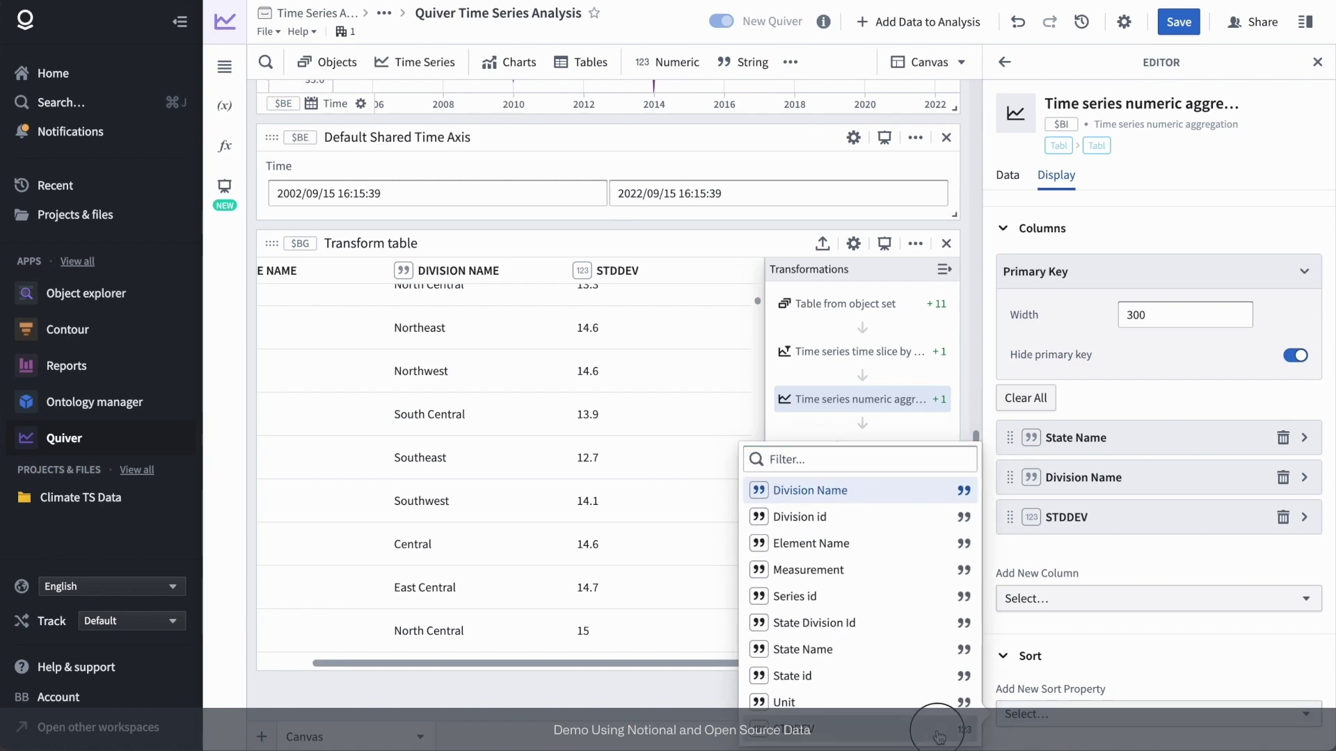
click(971, 728)
click(1031, 714)
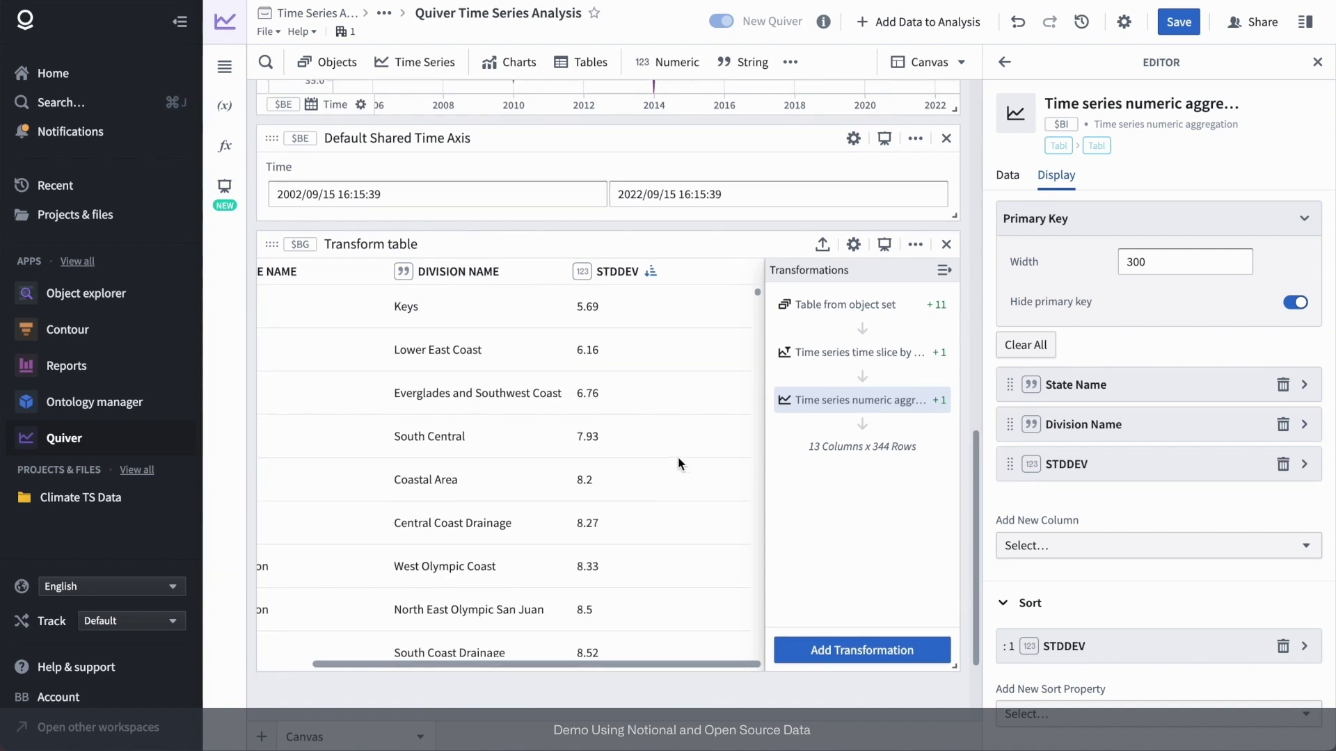
scroll(626, 462, left, 2)
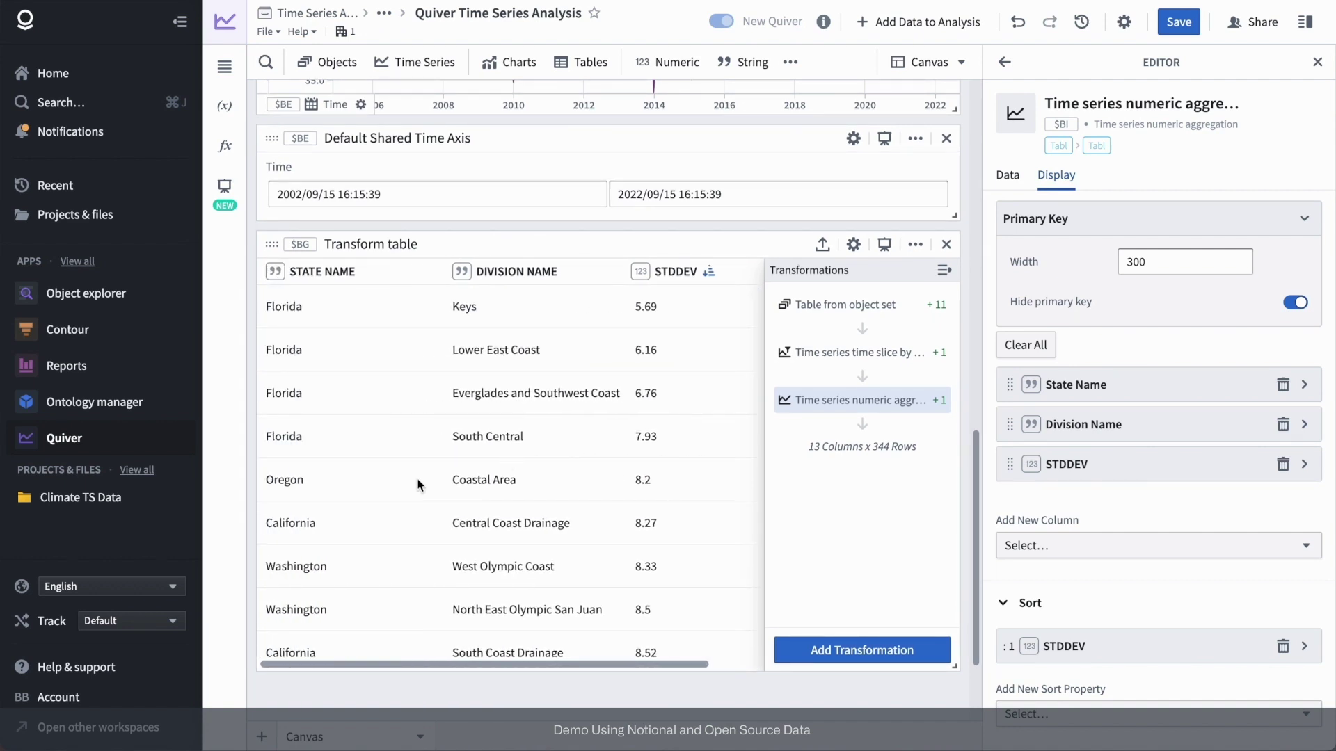
scroll(386, 501, down, 3)
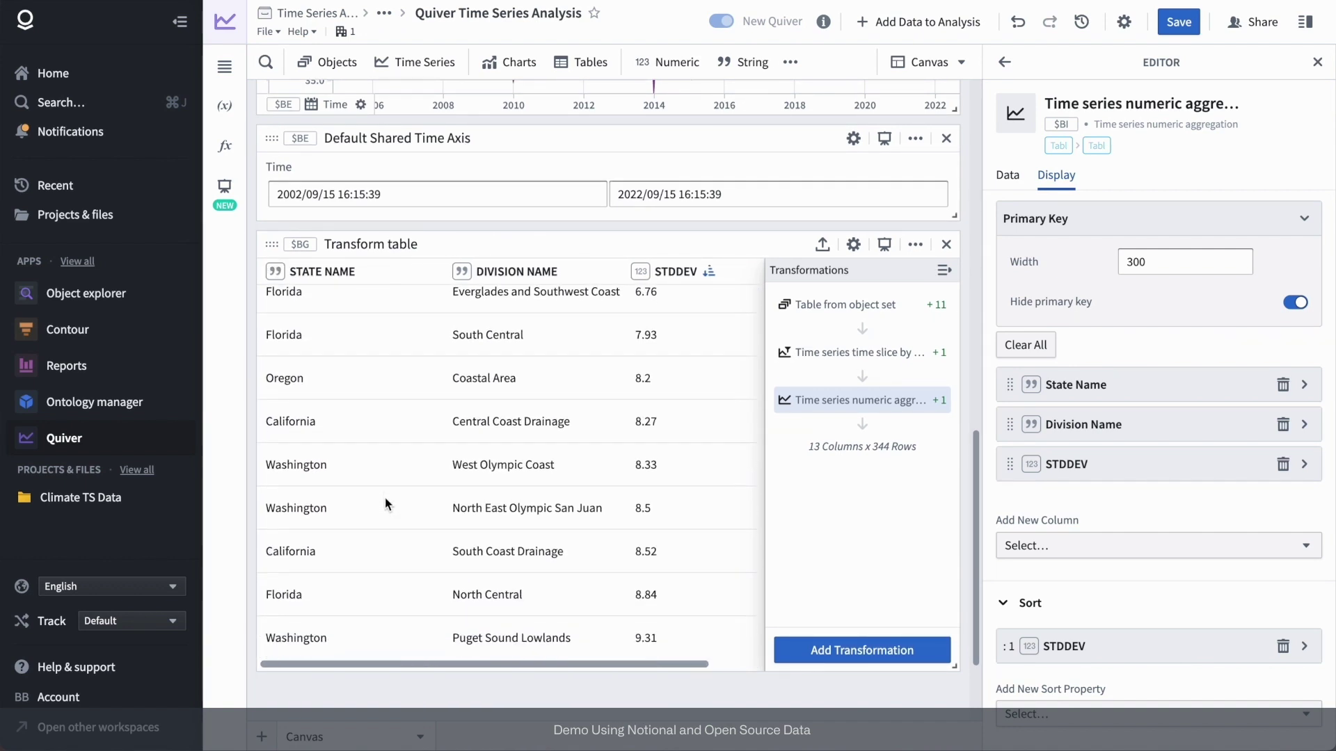
scroll(386, 498, up, 3)
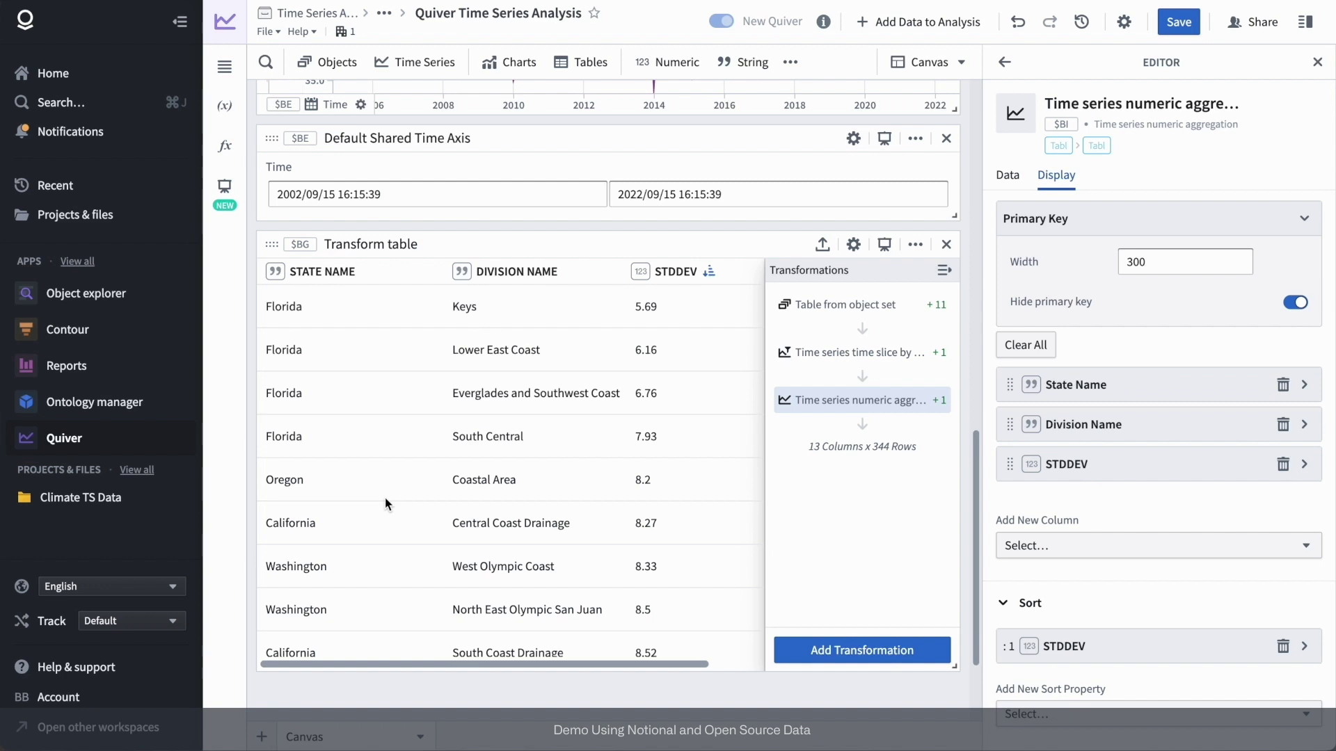
Step: Add a State Name = California filter, leaving 7 series with Central Coast Drainage lowest at 8.27
scroll(385, 498, up, 8)
scroll(386, 498, up, 3)
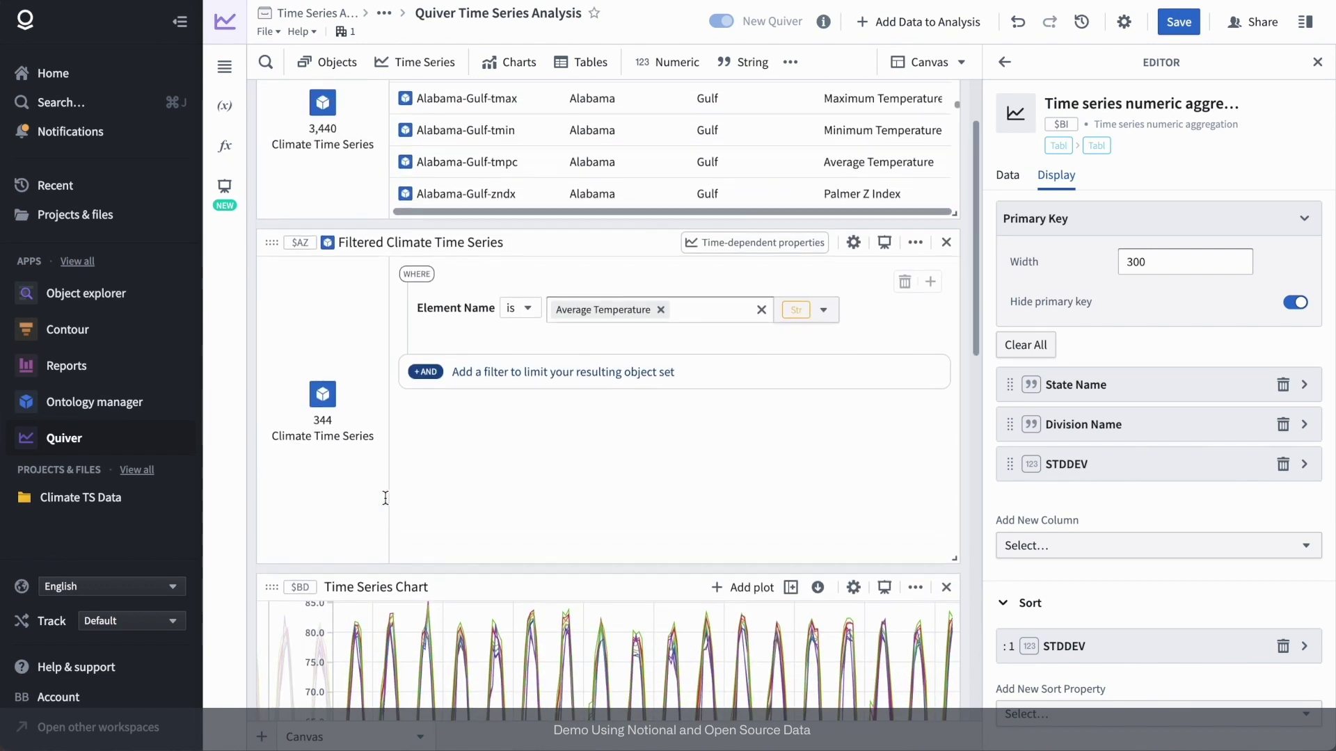
click(502, 383)
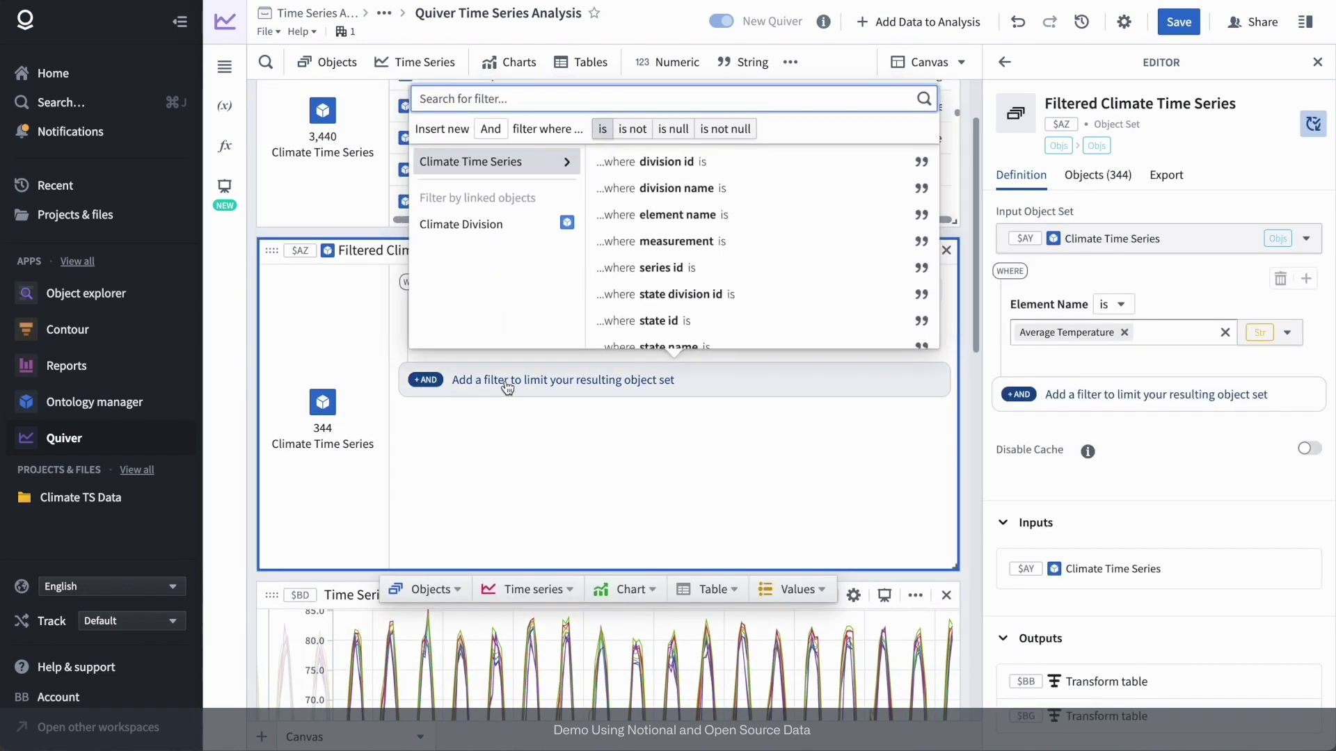
click(647, 349)
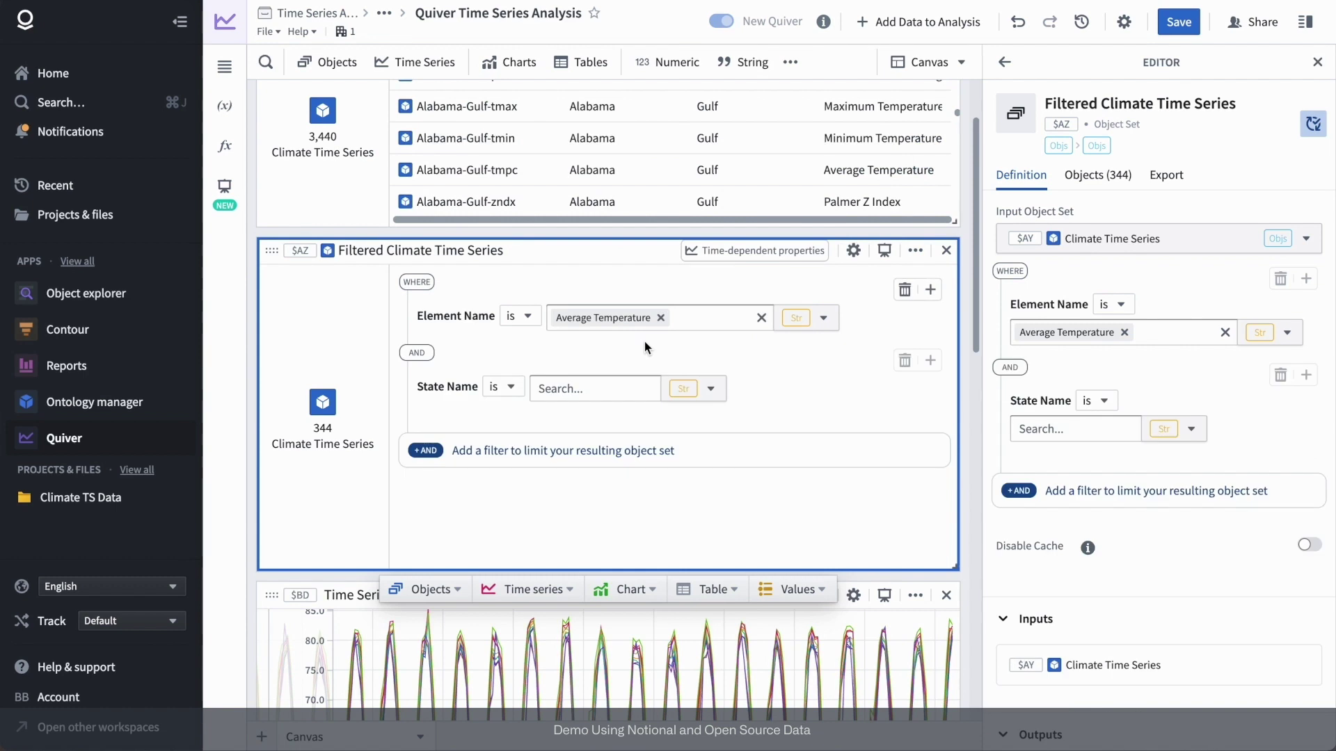
click(597, 388)
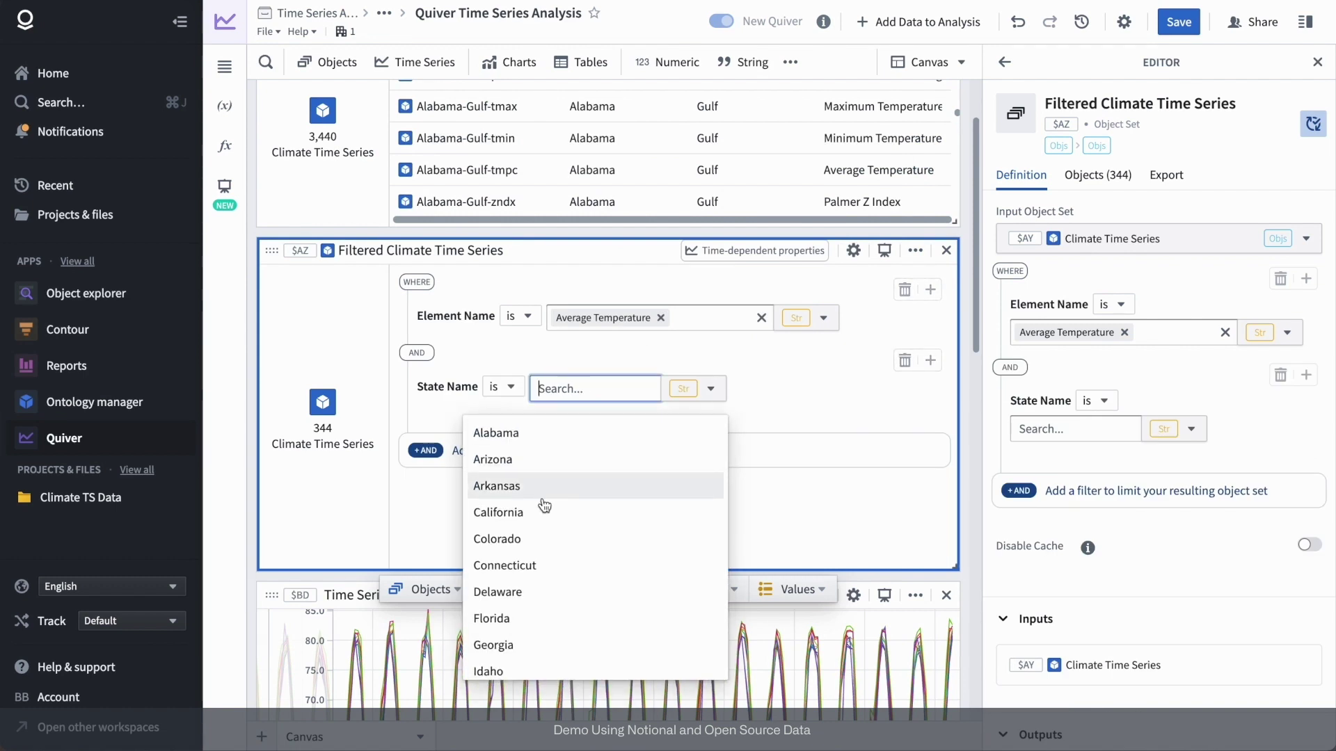
click(546, 513)
click(436, 522)
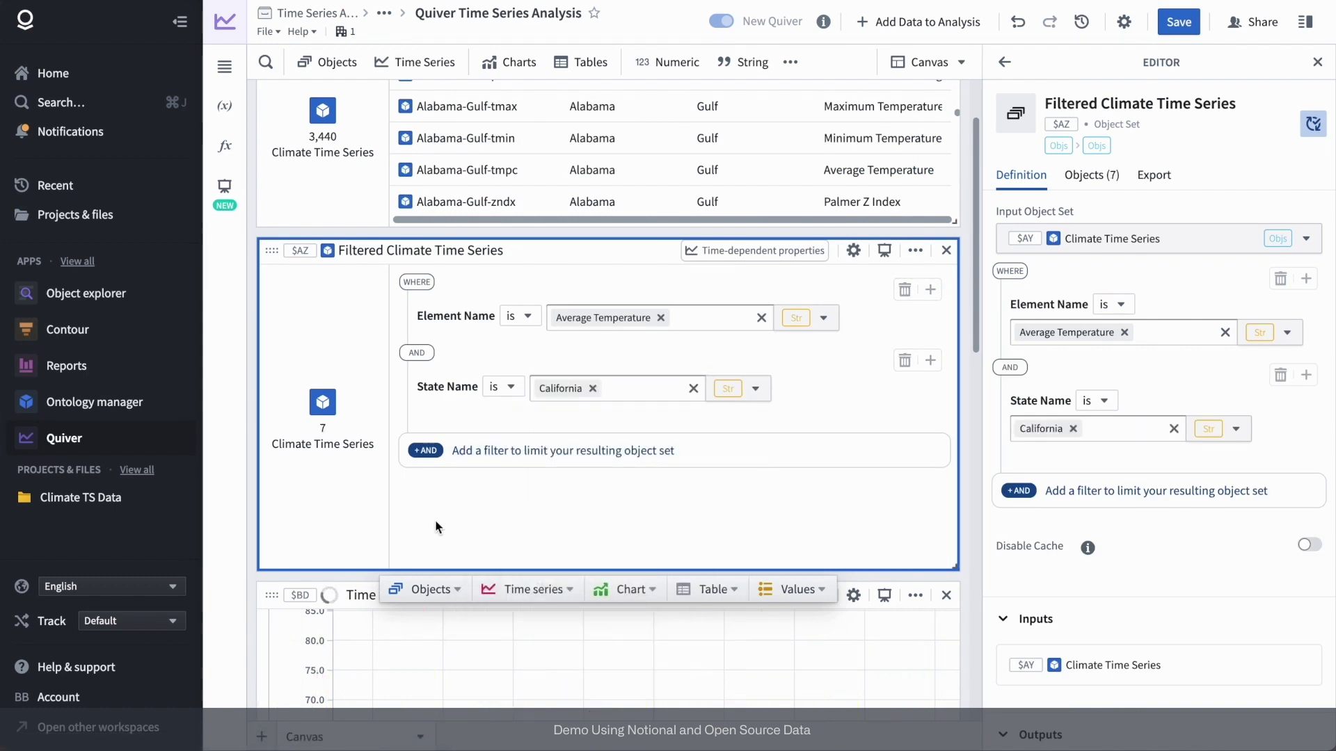
scroll(436, 522, down, 2)
scroll(436, 527, down, 6)
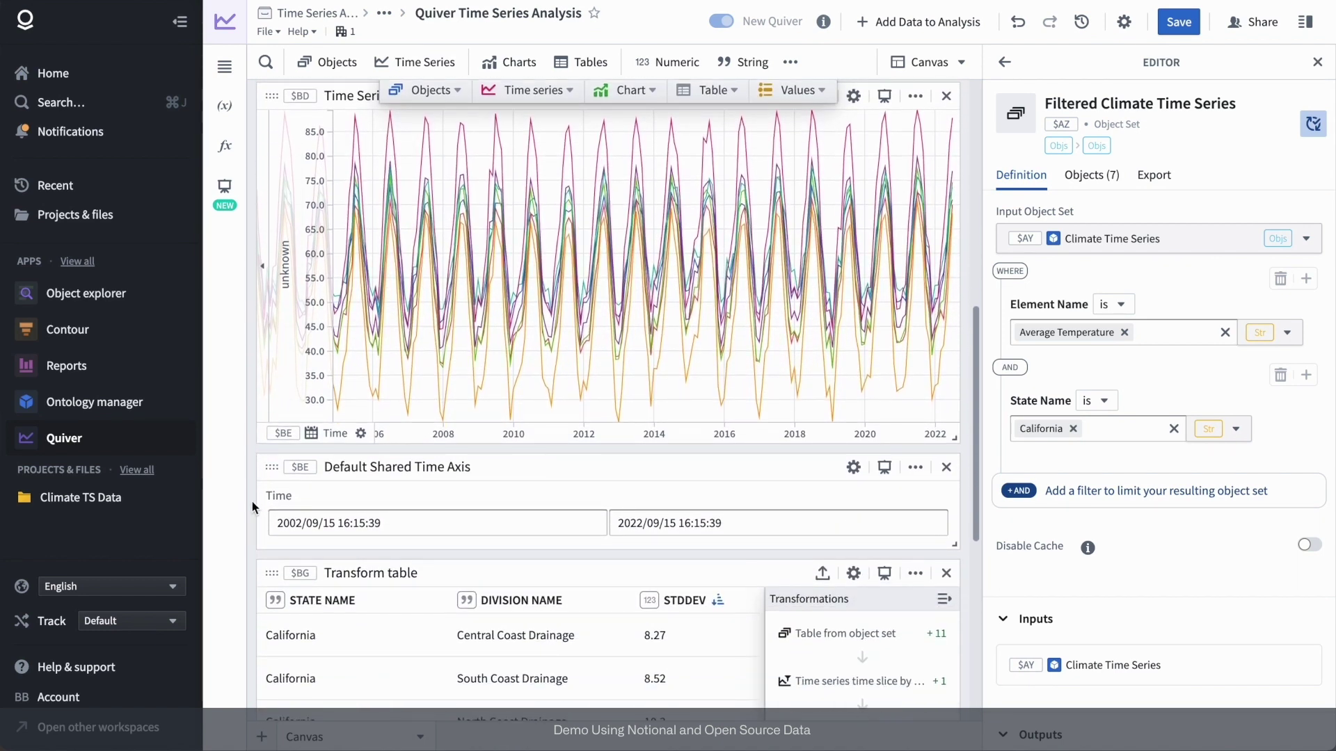
scroll(252, 502, down, 4)
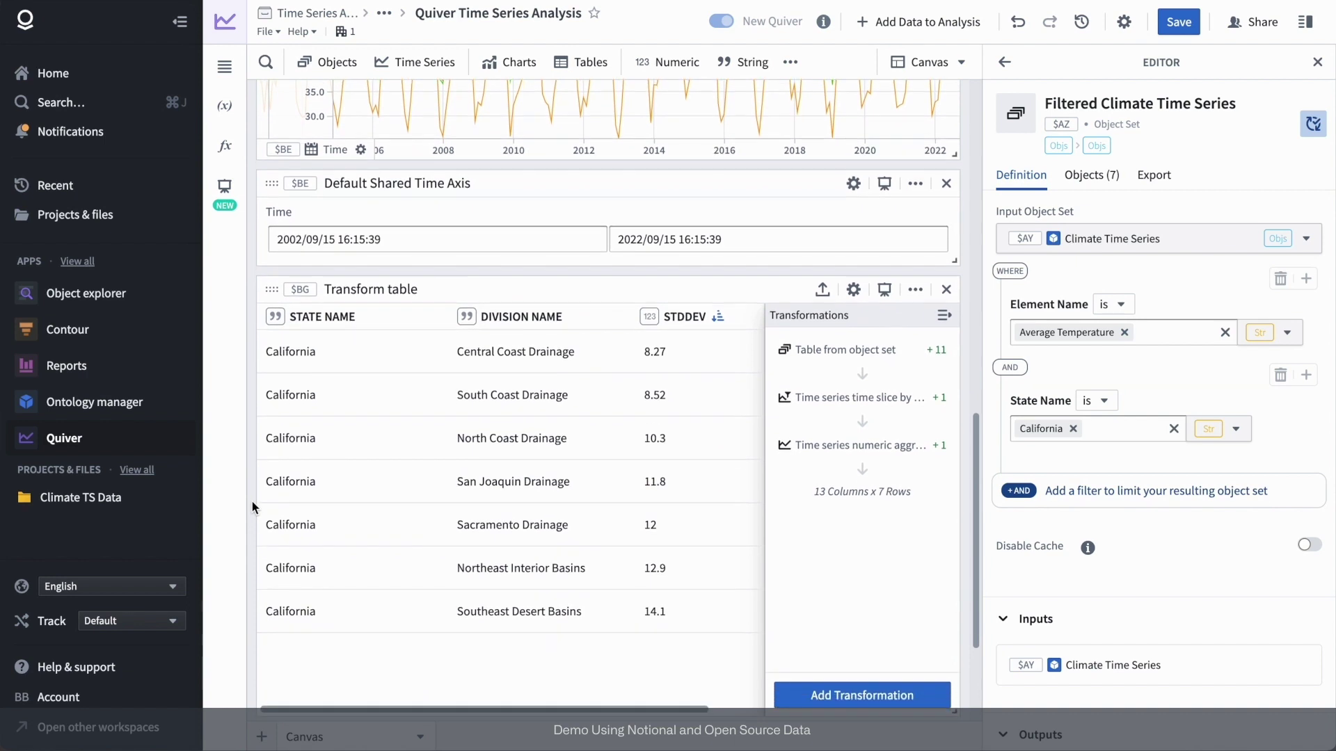